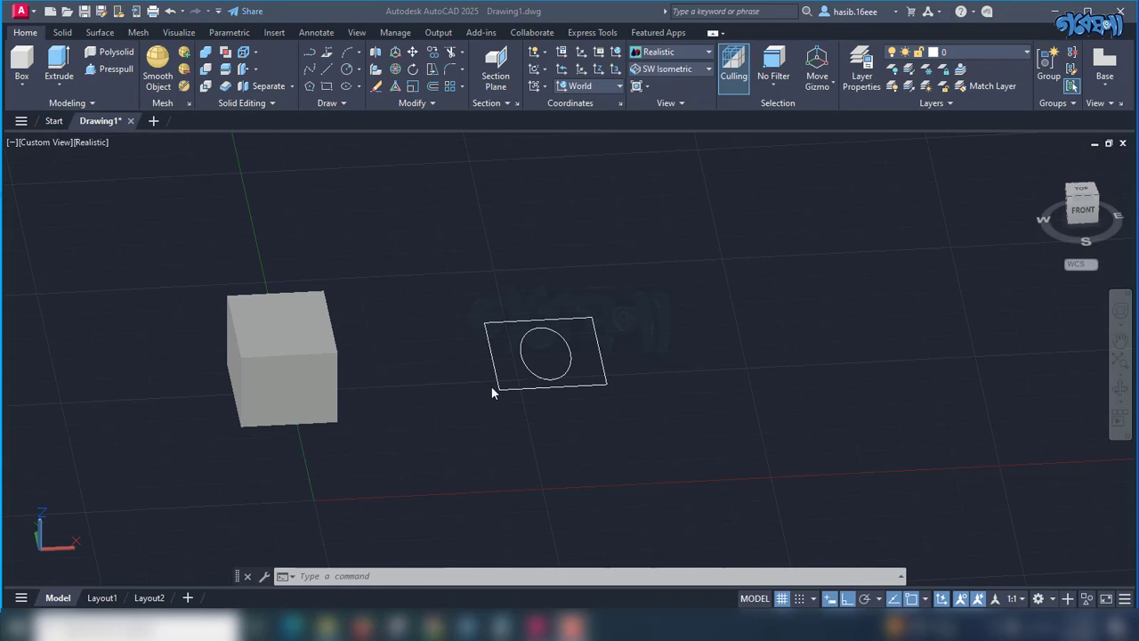
# - Try extruding the rectangle alone, then undo that extrusion
pyautogui.click(539, 394)
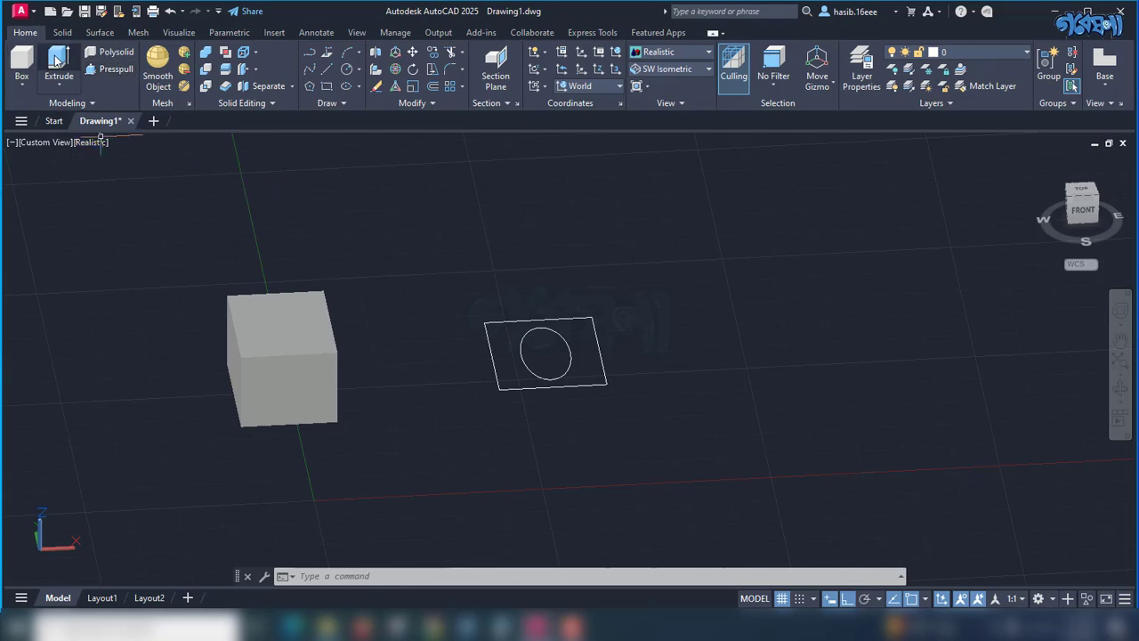
pyautogui.click(56, 60)
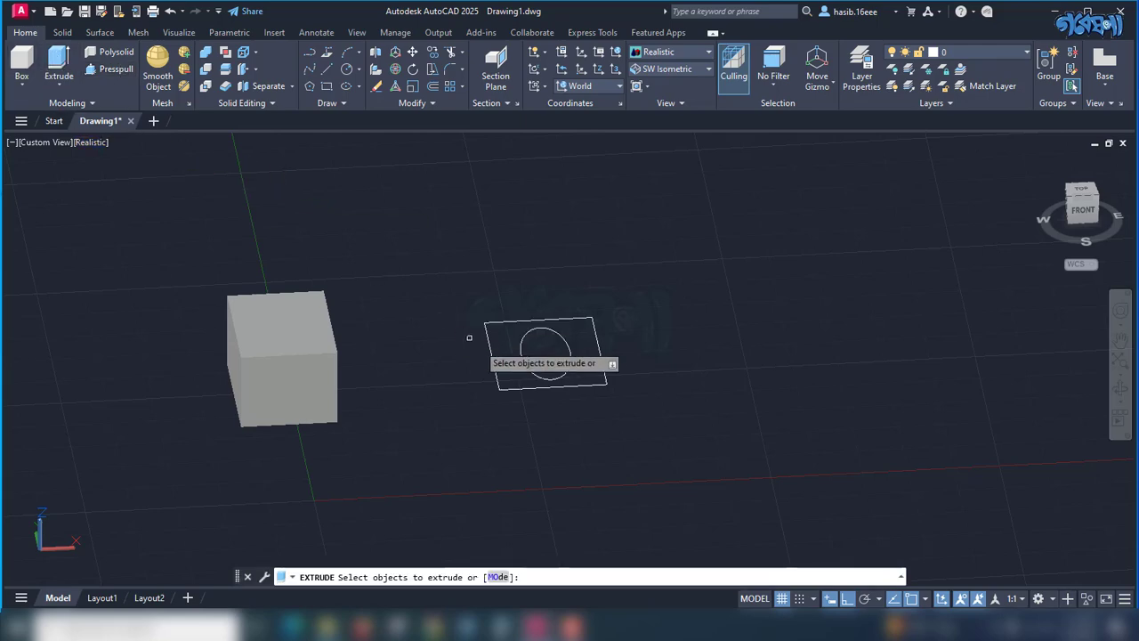
pyautogui.click(581, 385)
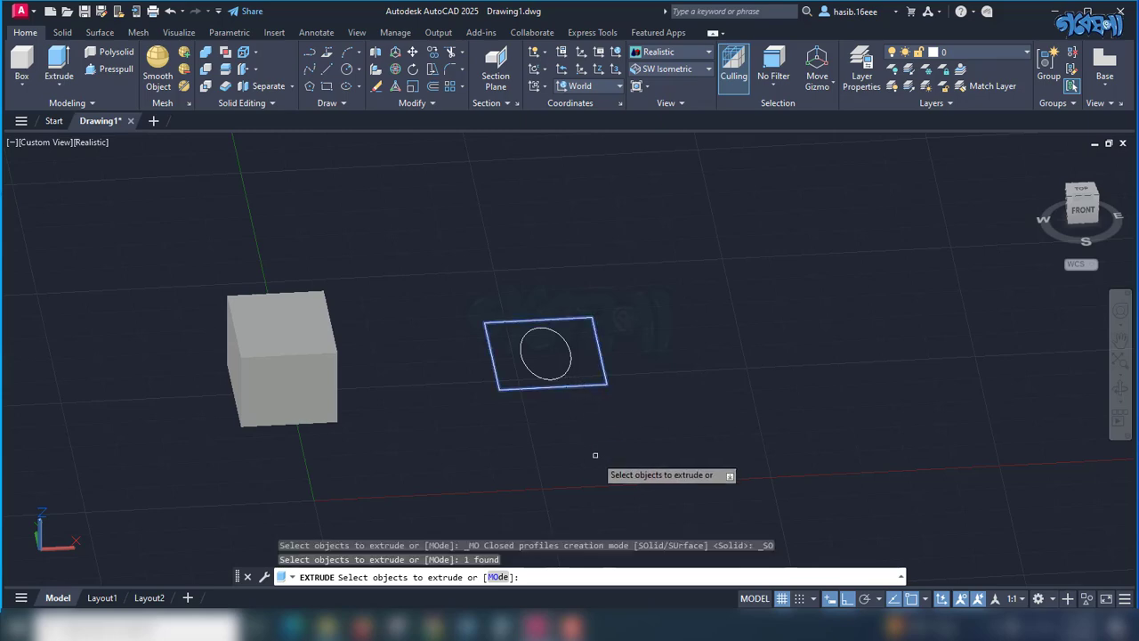
pyautogui.press('Return')
pyautogui.click(551, 281)
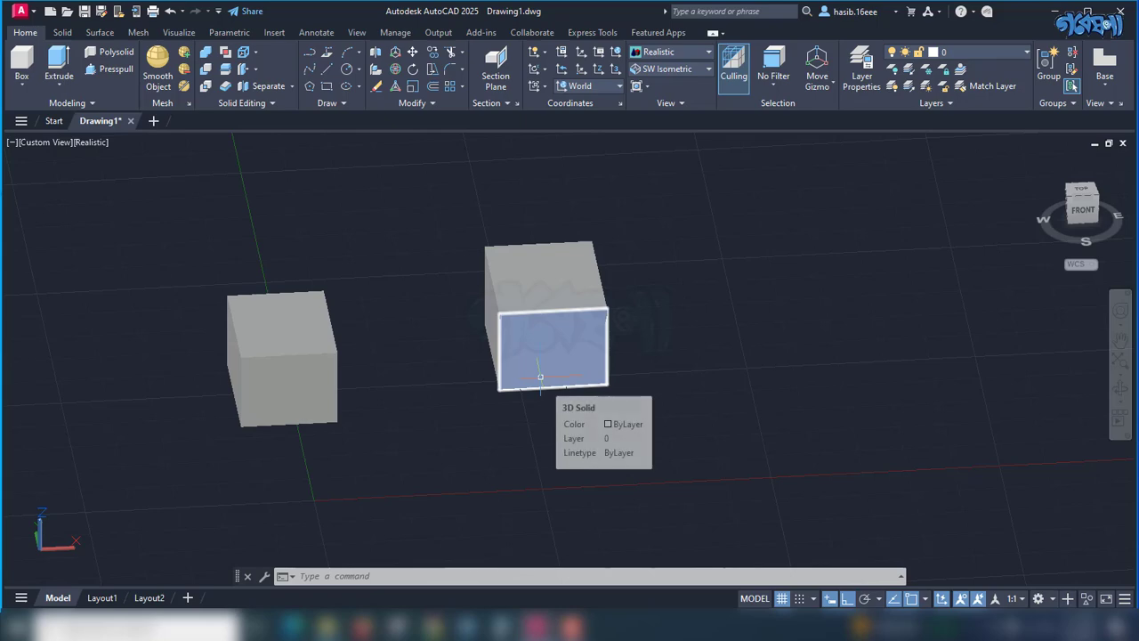
pyautogui.hotkey('ctrl', 'z')
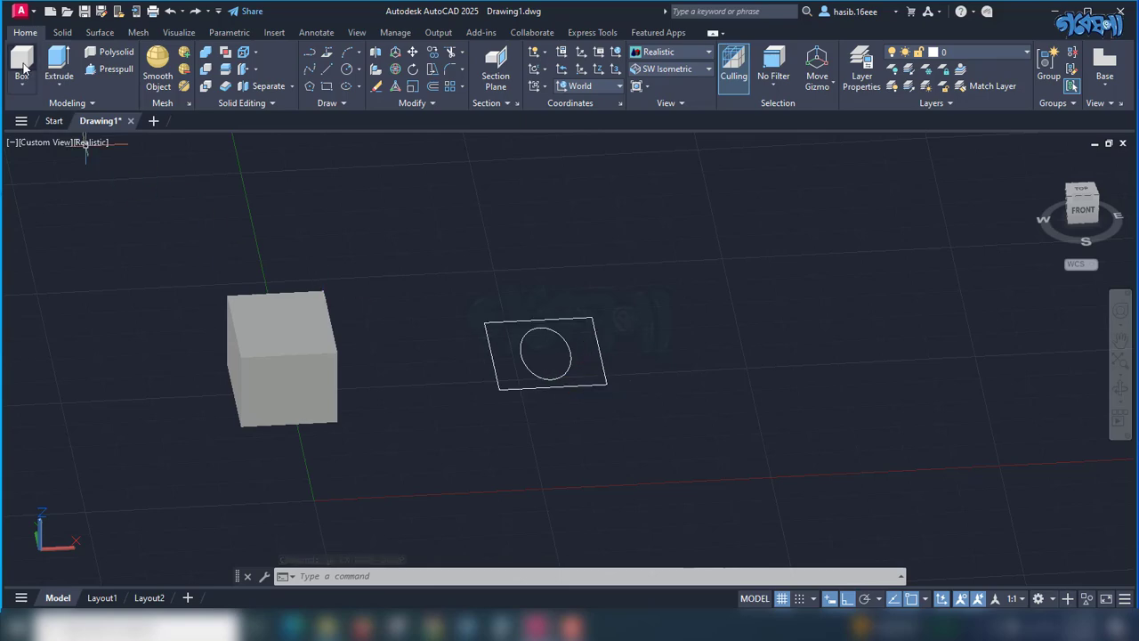
# - Extrude both the rectangle and the circle to a height of 15
pyautogui.click(57, 59)
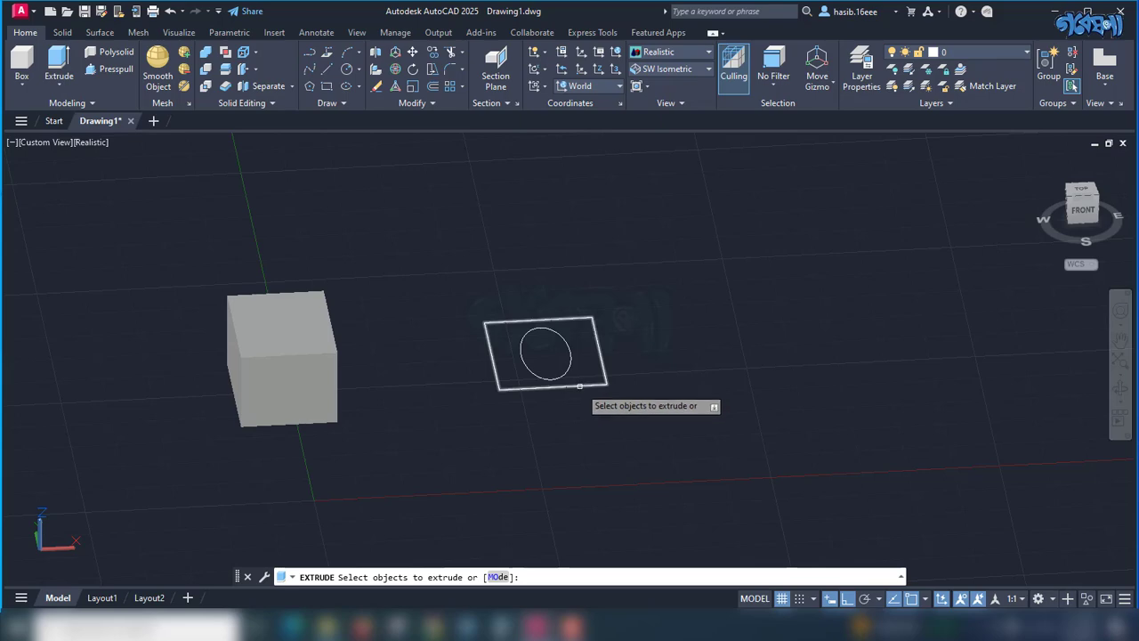
pyautogui.click(583, 384)
pyautogui.click(562, 377)
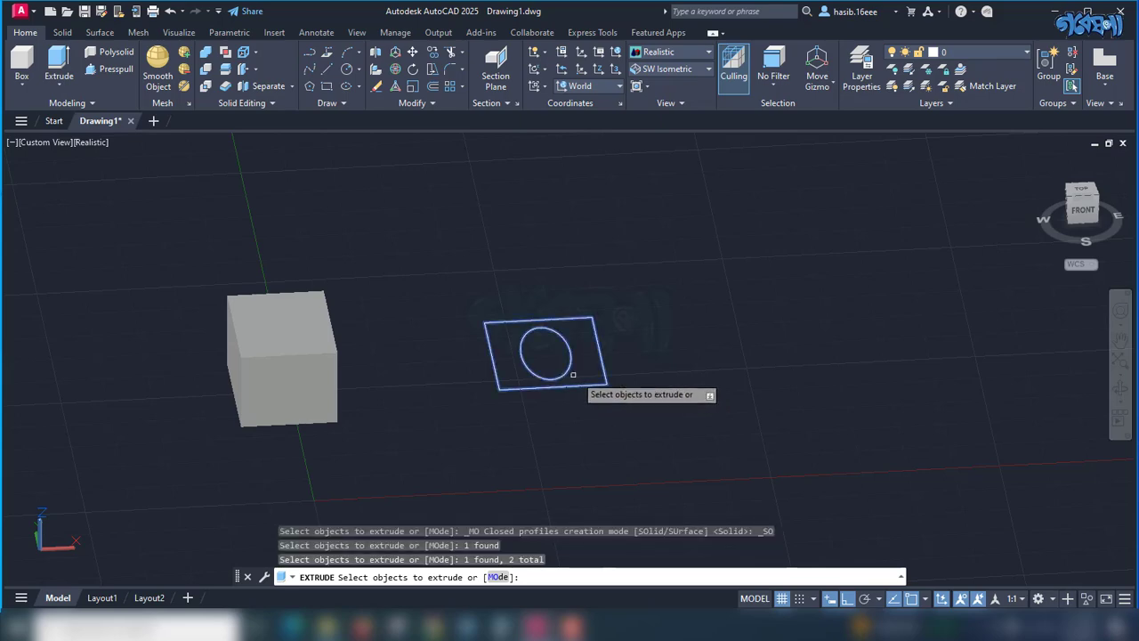
pyautogui.press('Return')
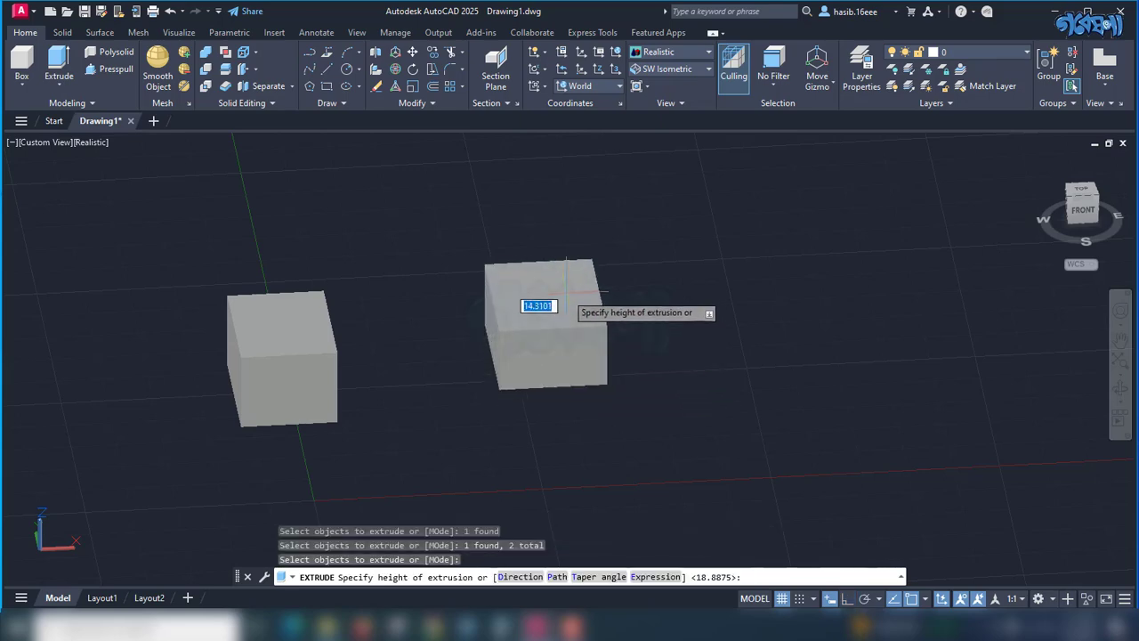
pyautogui.write('1')
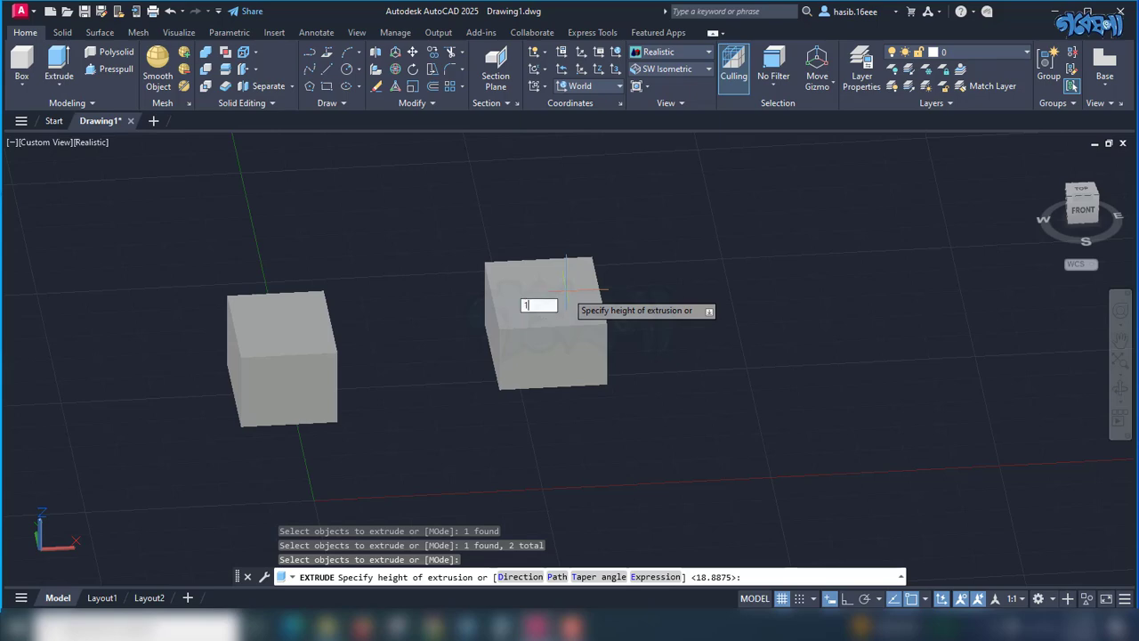
pyautogui.write('5')
pyautogui.press('Return')
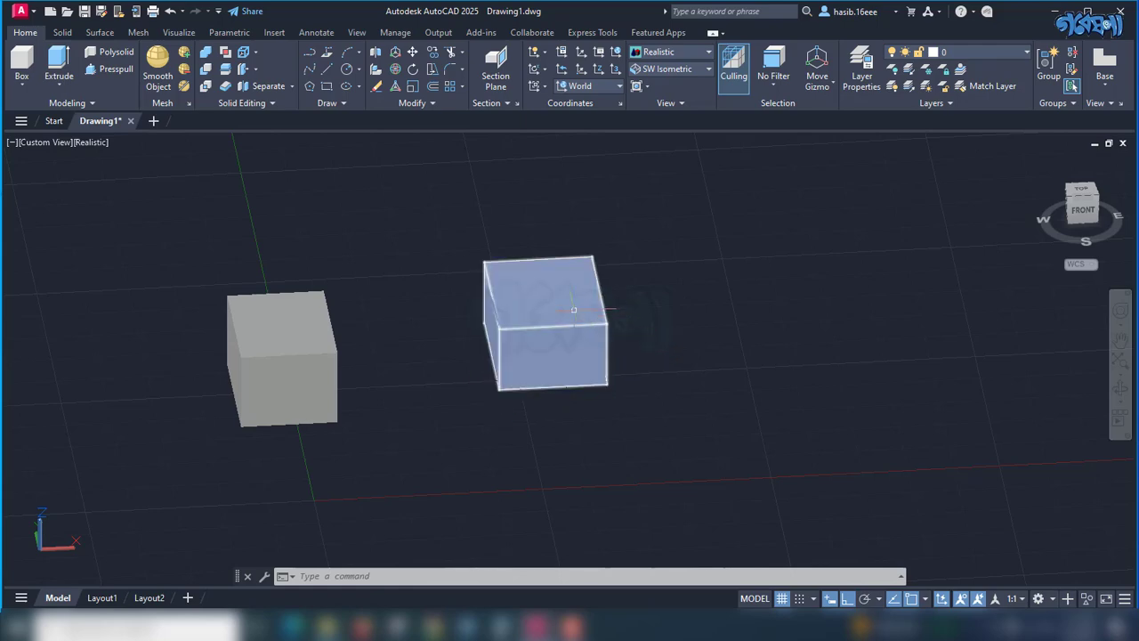
# - Select the circular solid and the new box, then clear the selection
pyautogui.click(549, 295)
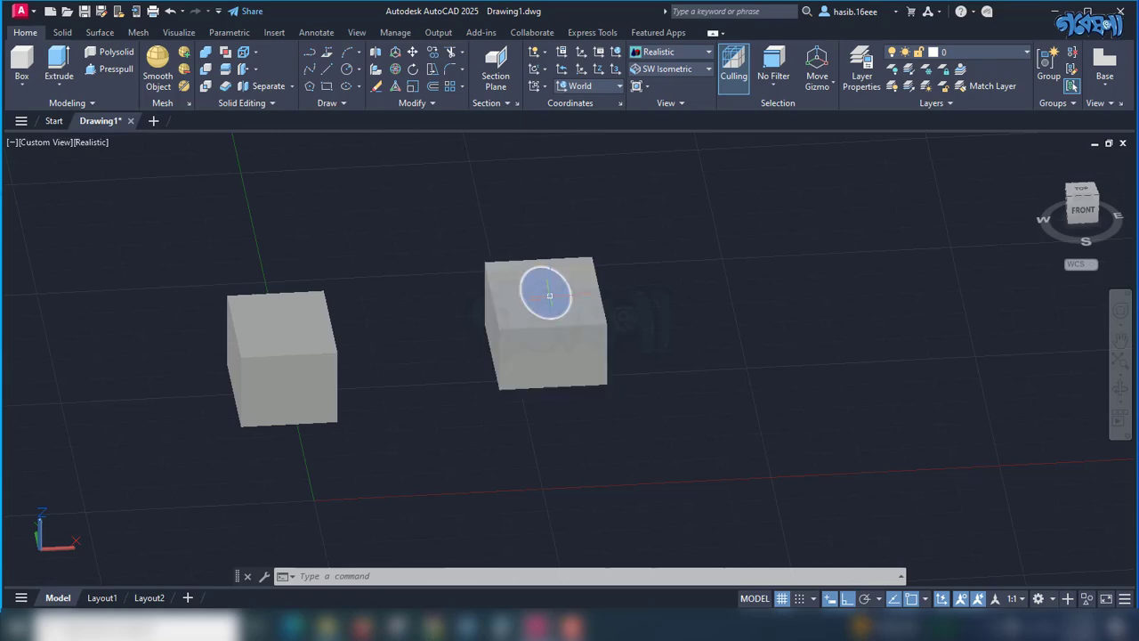
pyautogui.moveTo(550, 299)
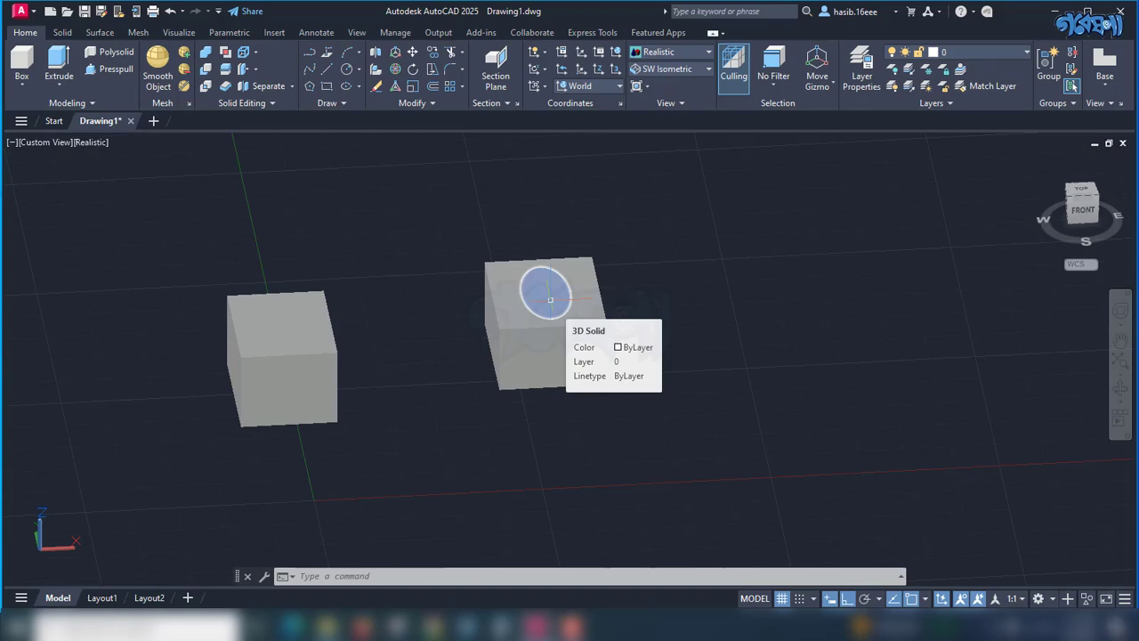
pyautogui.click(549, 302)
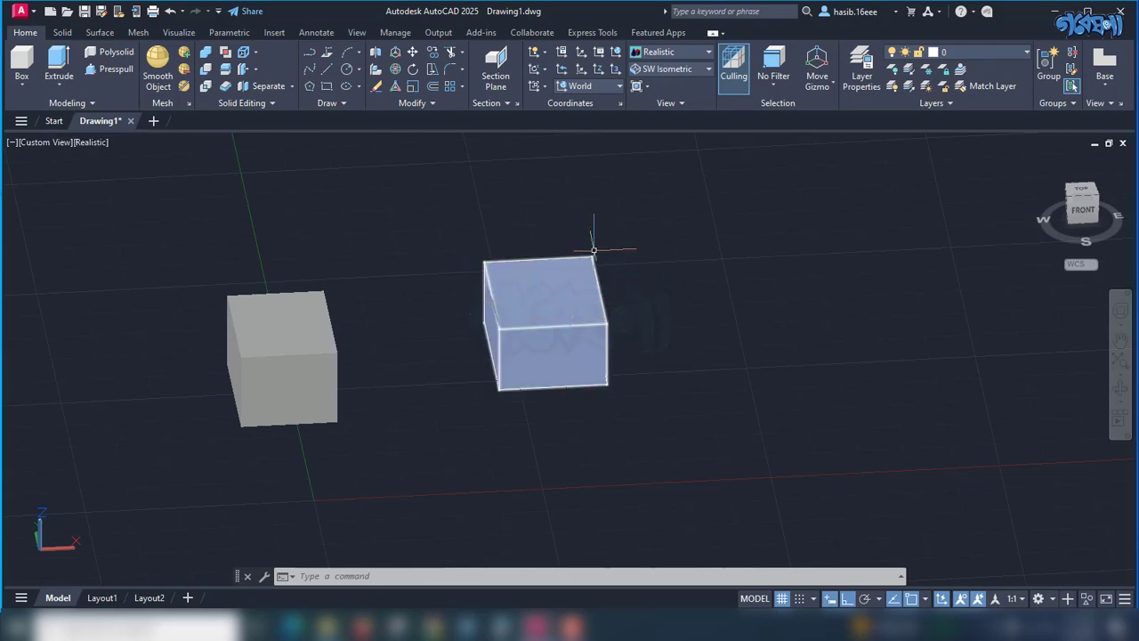
pyautogui.press('Escape')
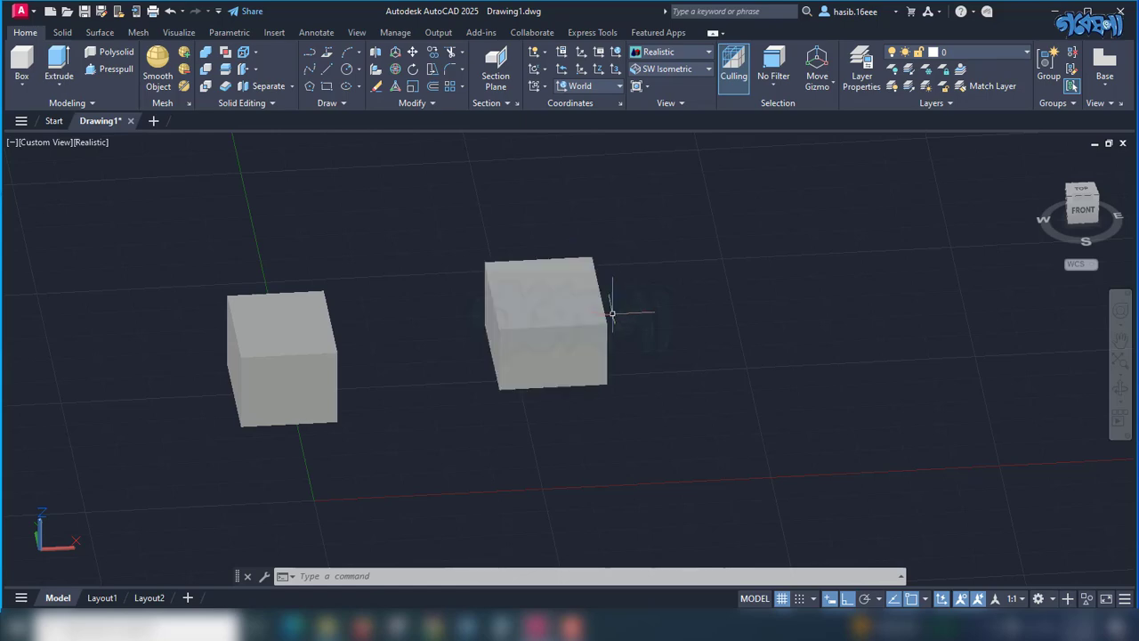
# - Undo the second box's extrusion, restoring the flat rectangle and circle outlines
pyautogui.click(542, 294)
pyautogui.hotkey('ctrl', 'z')
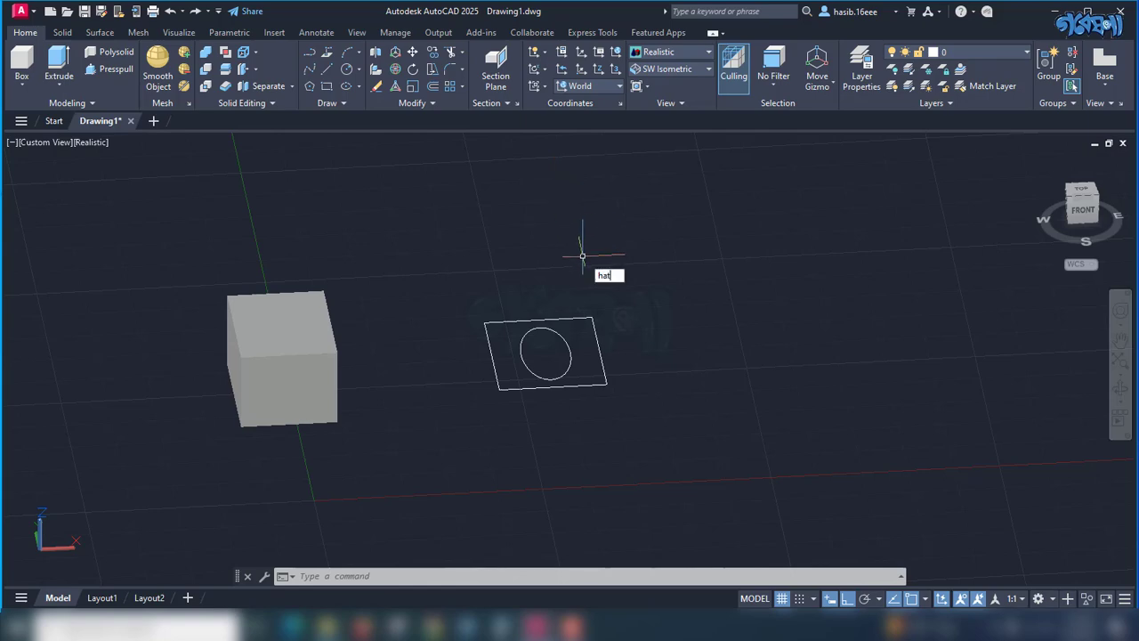
# - Hatch the region between rectangle and circle with the SOLID pattern by picking an internal point
pyautogui.press('Return')
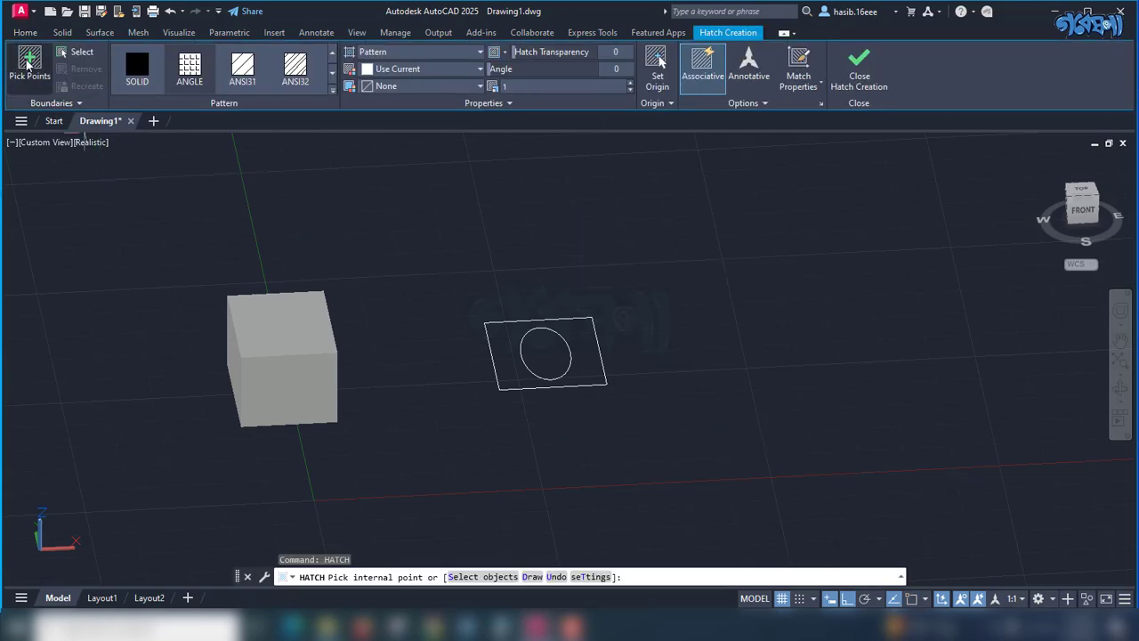
pyautogui.click(130, 81)
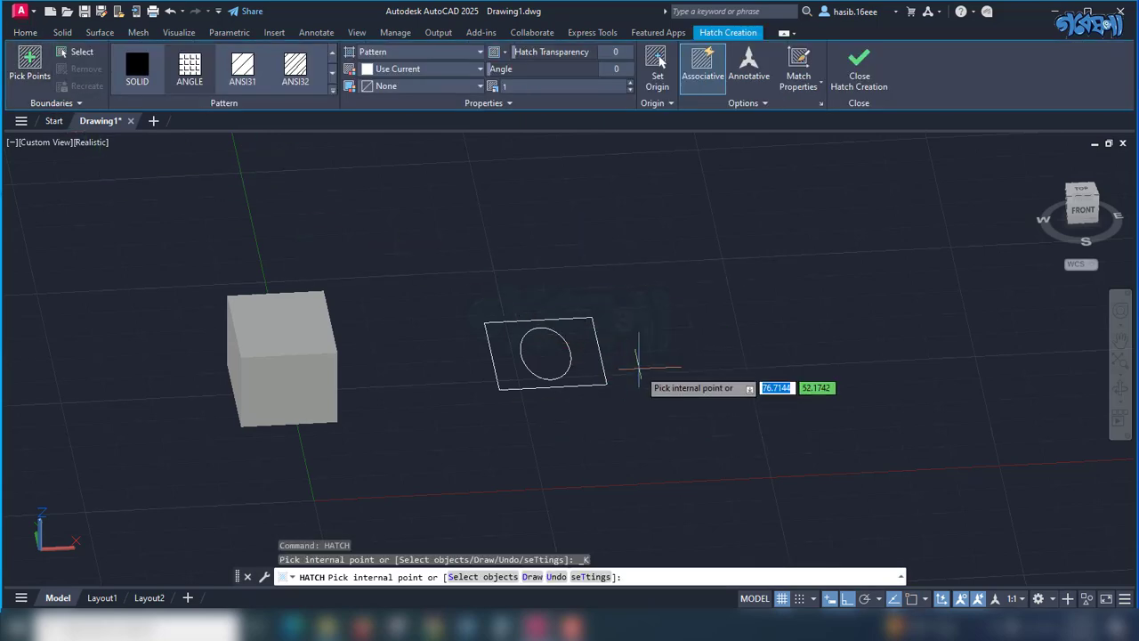
pyautogui.click(587, 354)
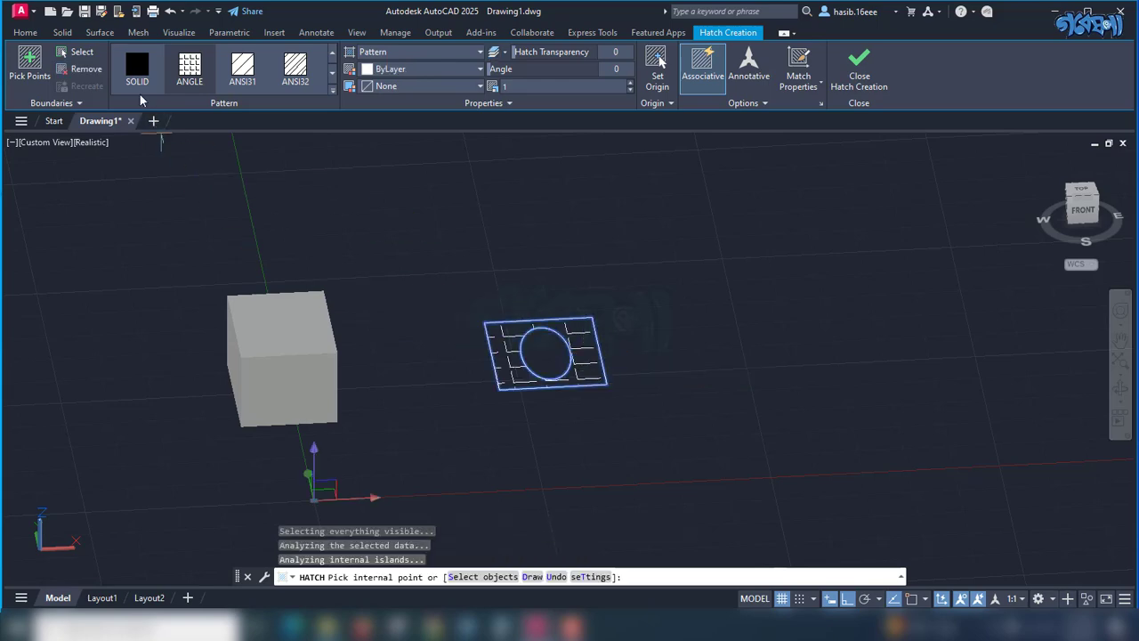
pyautogui.click(138, 74)
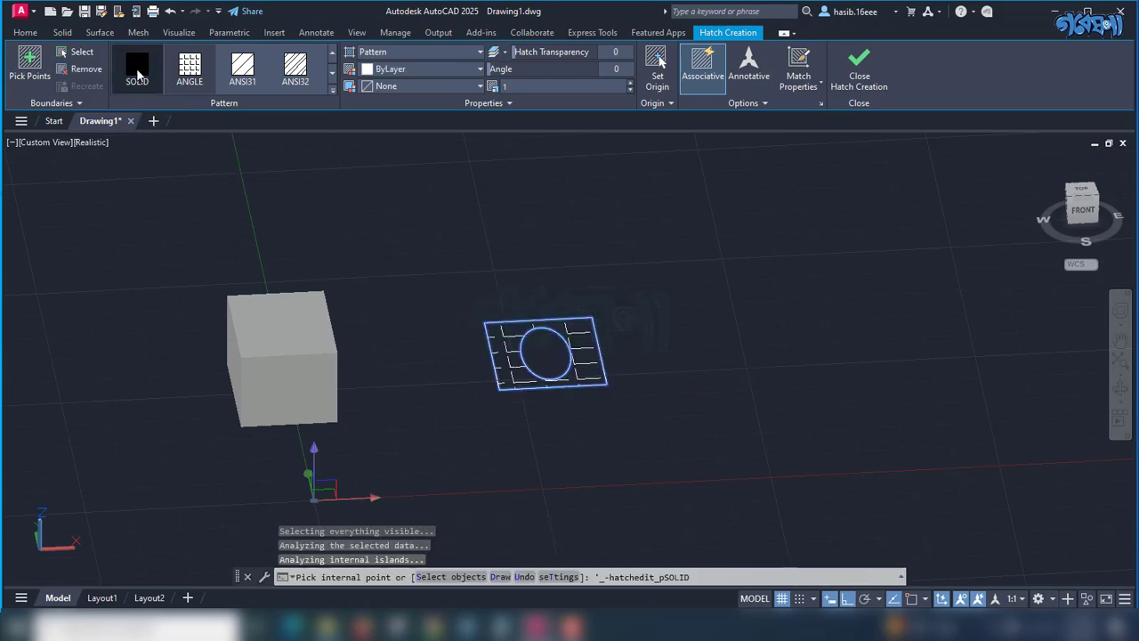
pyautogui.click(860, 62)
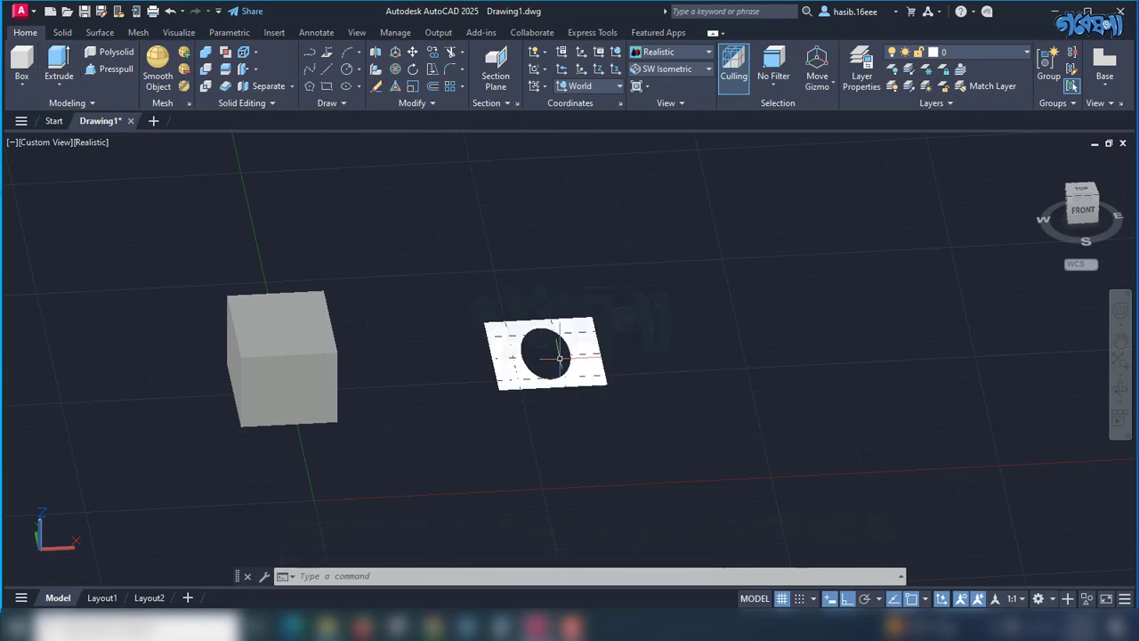
# - Undo the hatch, then press-pull the region between square and circle up 15 units
pyautogui.hotkey('ctrl', 'z')
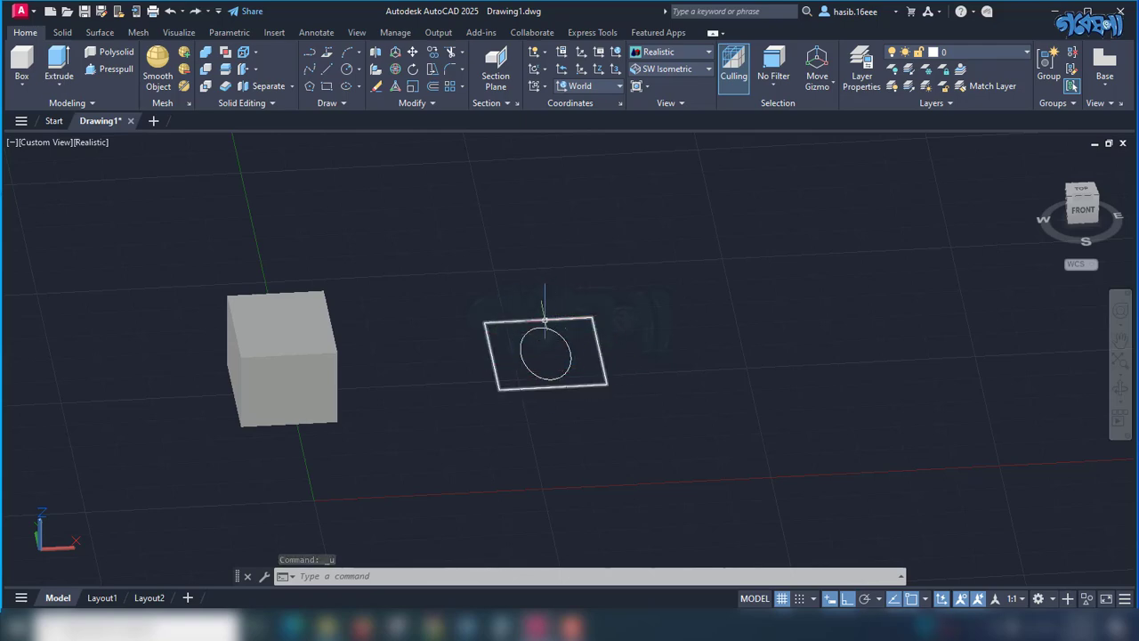
pyautogui.click(111, 70)
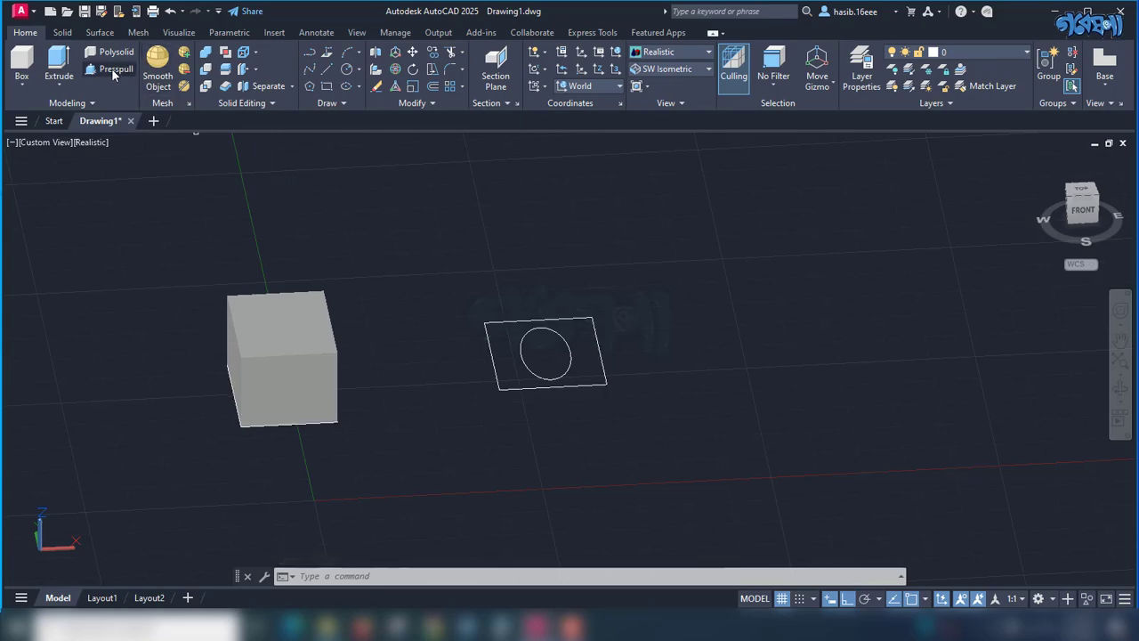
pyautogui.click(111, 68)
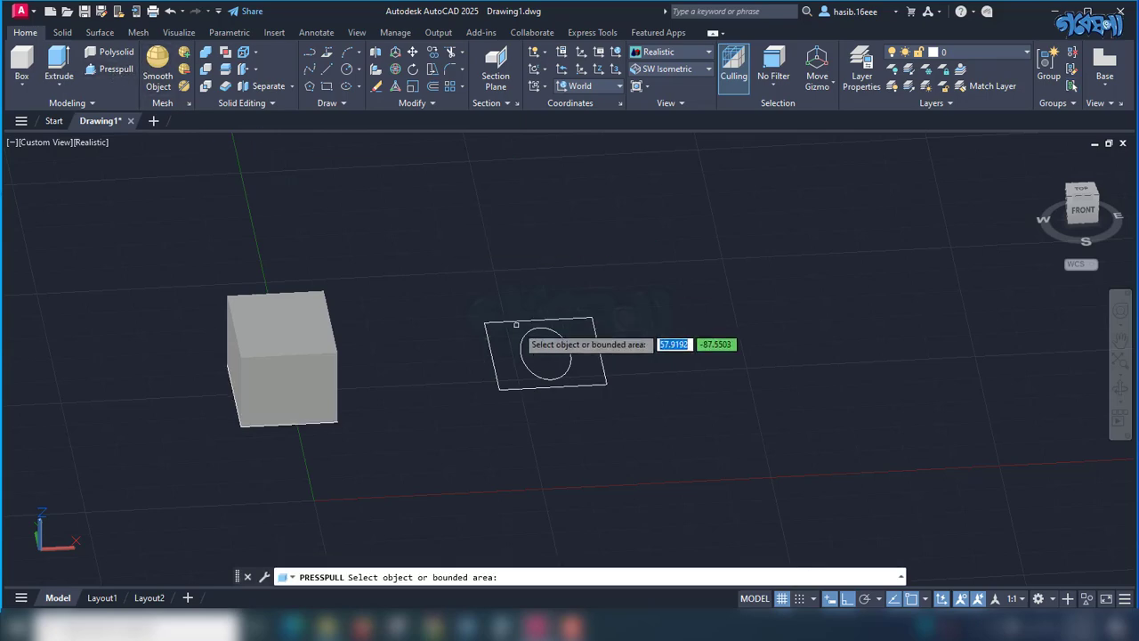
pyautogui.click(586, 362)
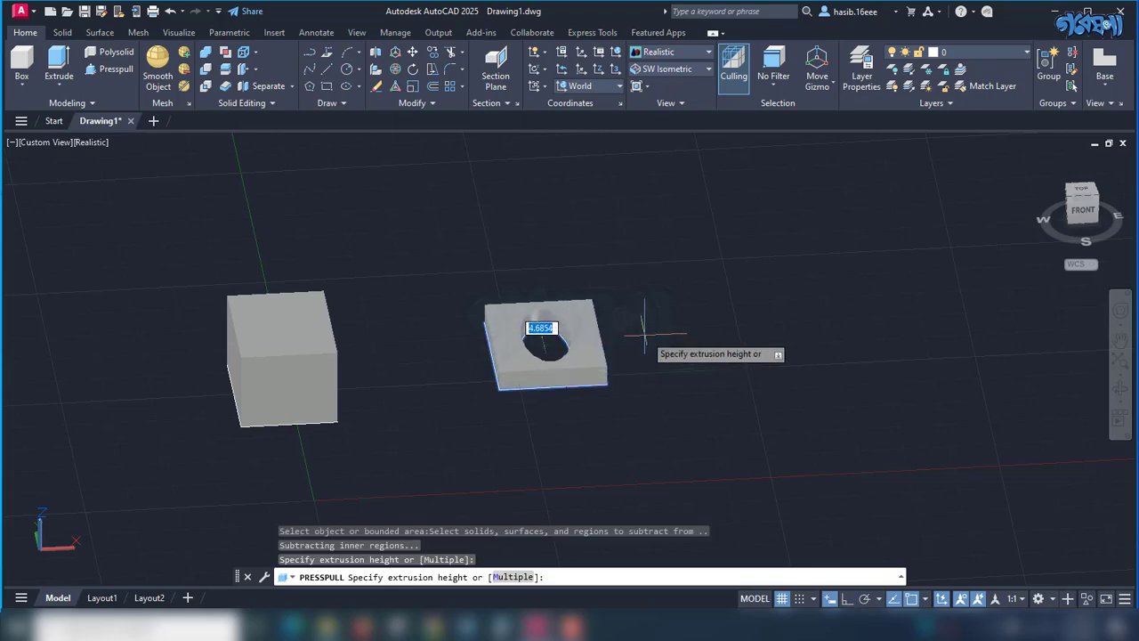
pyautogui.write('15')
pyautogui.press('Return')
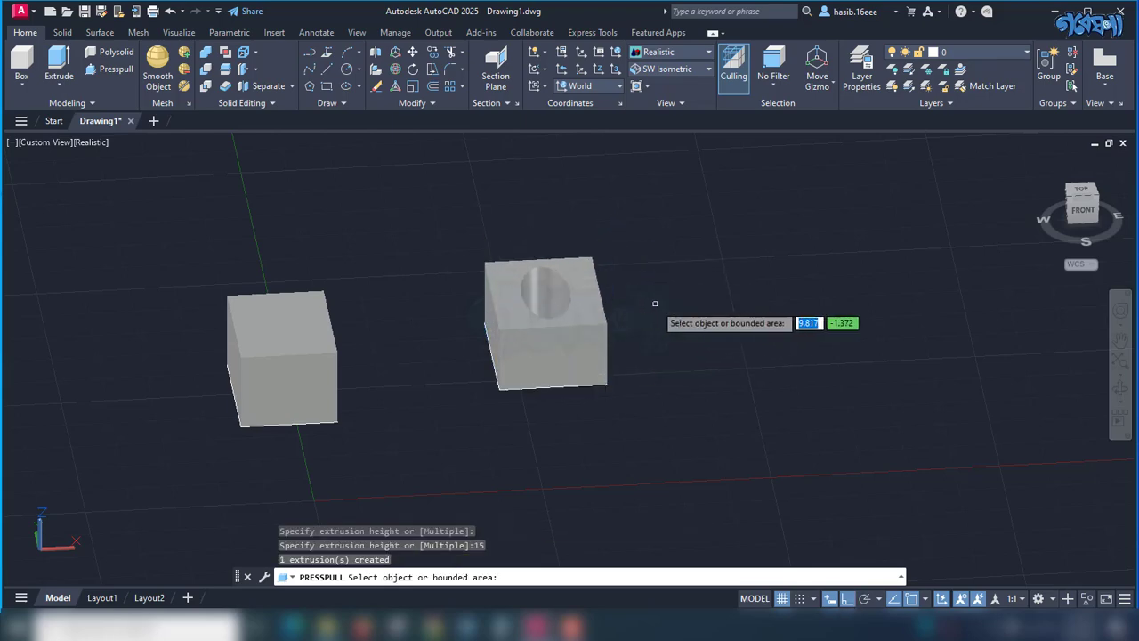
pyautogui.keyDown('shift'); pyautogui.moveTo(668, 297); pyautogui.dragTo(632, 374, button='middle'); pyautogui.keyUp('shift')
pyautogui.press('Return')
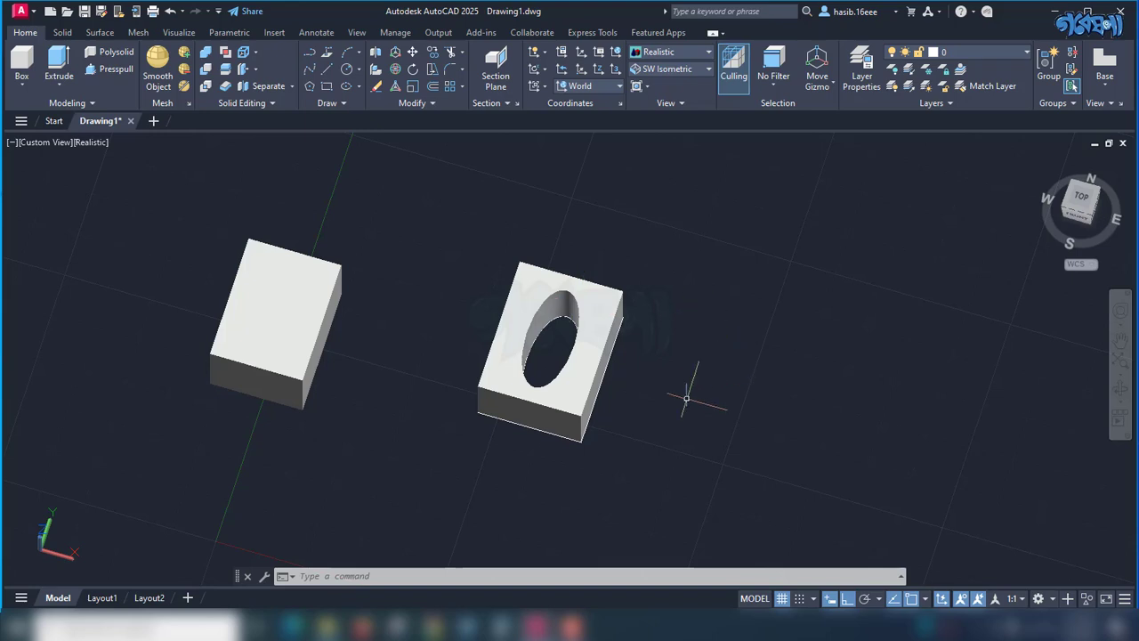
# - Press-pull the circle on the right block's top face down into a cylindrical hole
pyautogui.keyDown('shift'); pyautogui.moveTo(668, 412); pyautogui.dragTo(729, 335, button='middle'); pyautogui.keyUp('shift')
pyautogui.moveTo(484, 445); pyautogui.dragTo(609, 432, button='middle')
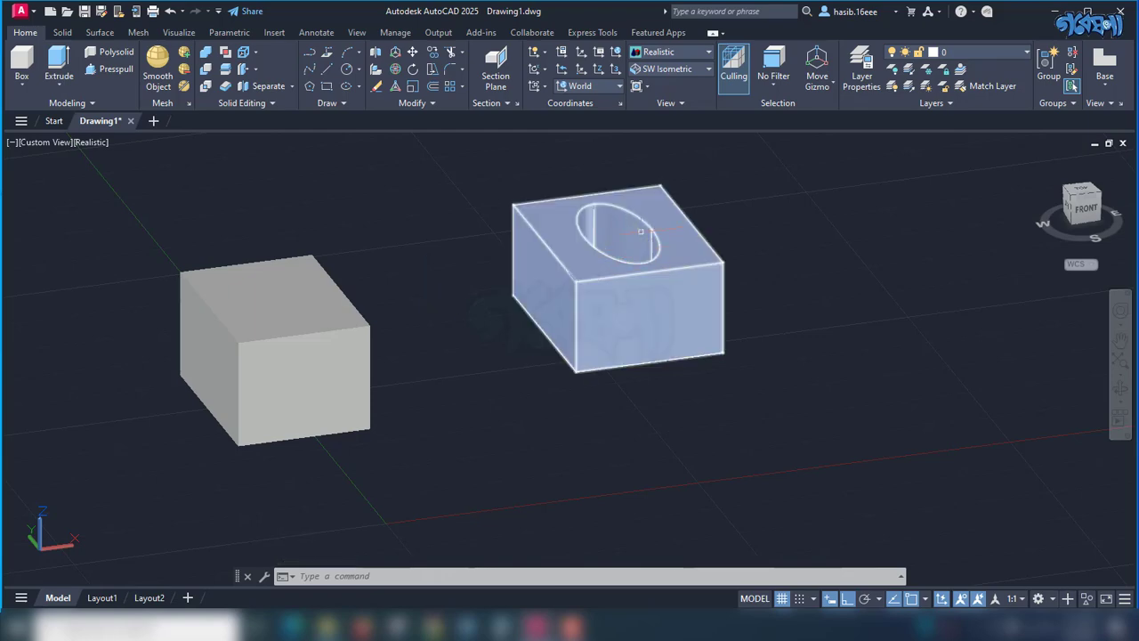
pyautogui.moveTo(601, 259); pyautogui.dragTo(186, 188)
pyautogui.moveTo(709, 356)
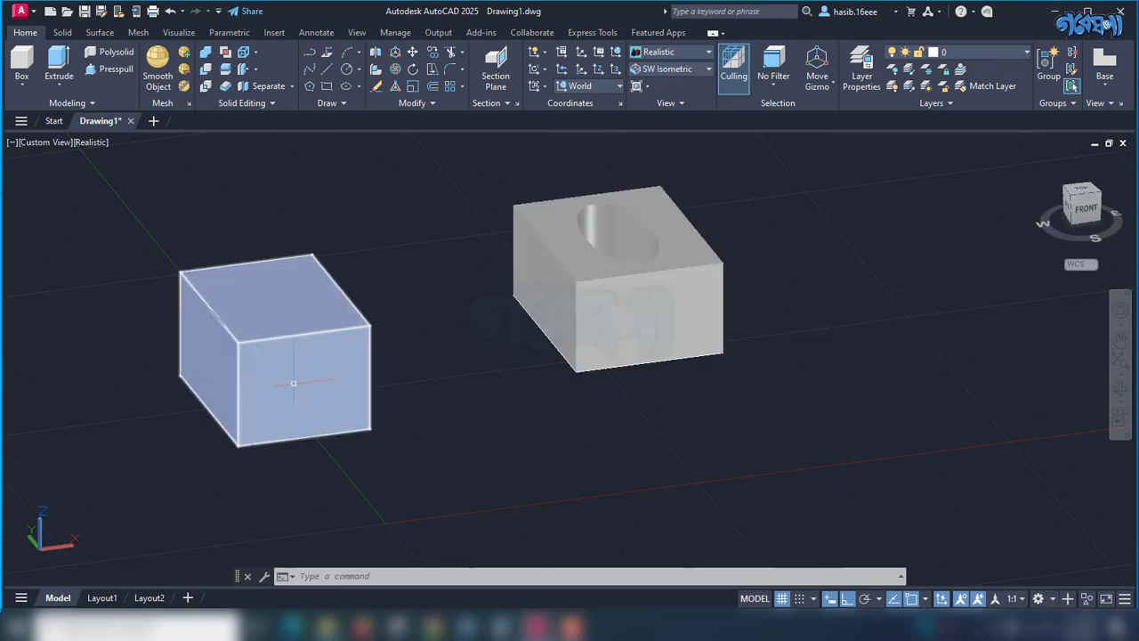
# - Draw a circle on one side face of the left cube
pyautogui.press('Escape')
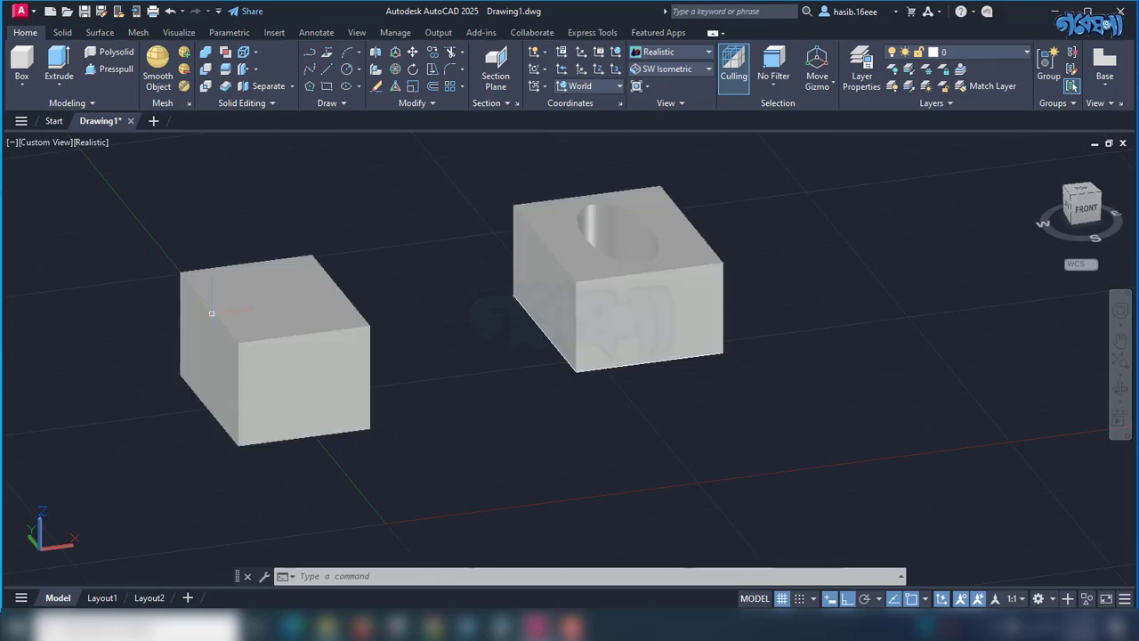
pyautogui.click(347, 69)
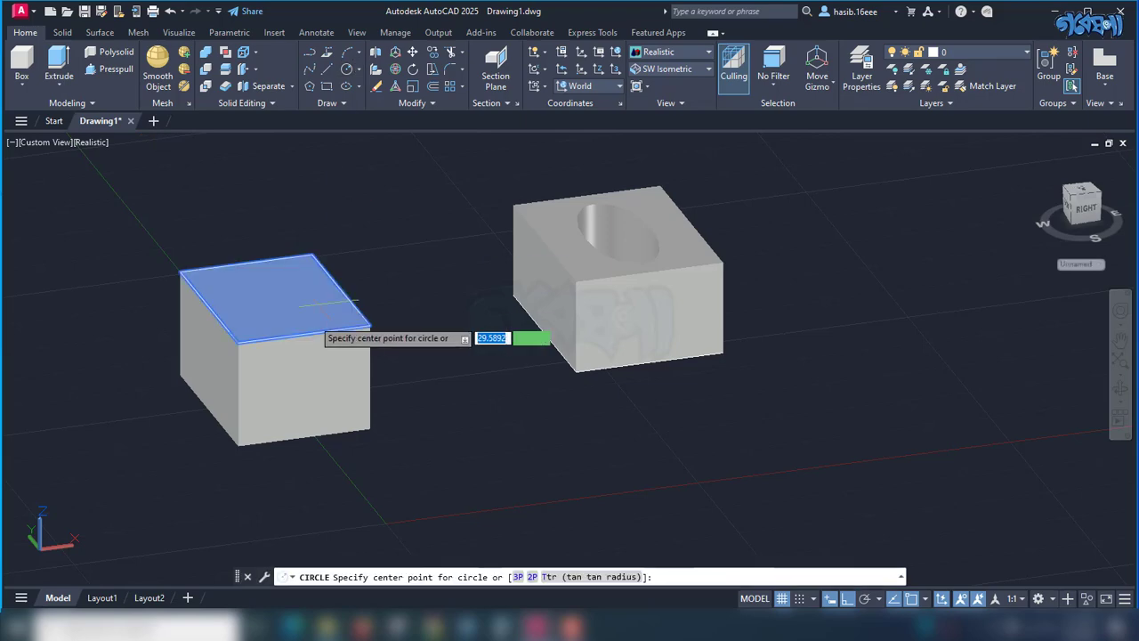
pyautogui.click(284, 372)
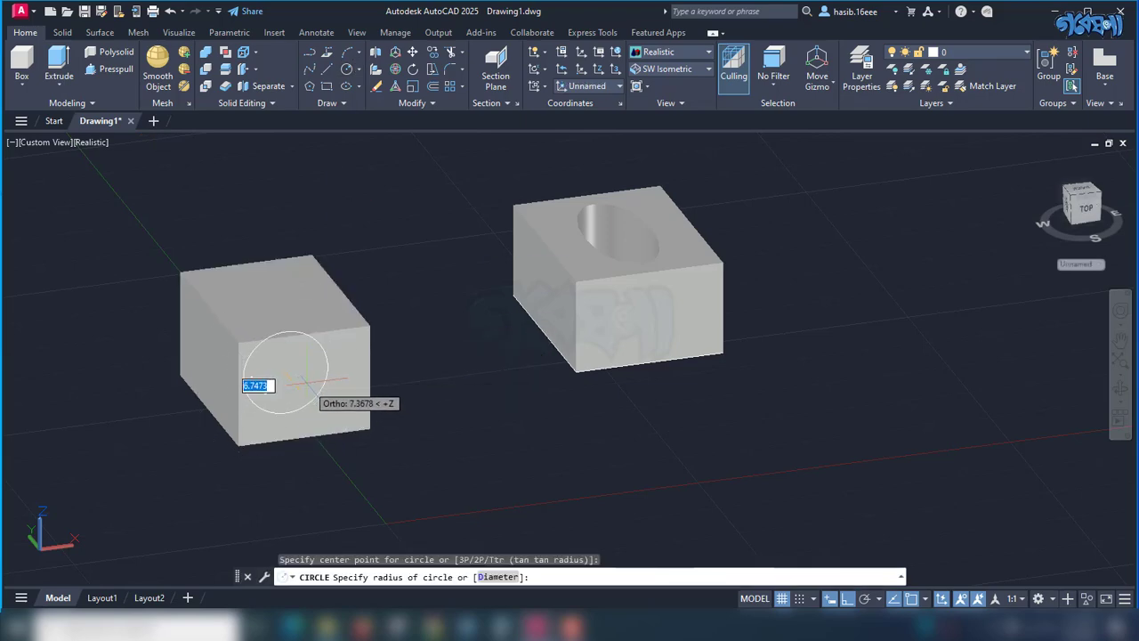
pyautogui.click(313, 375)
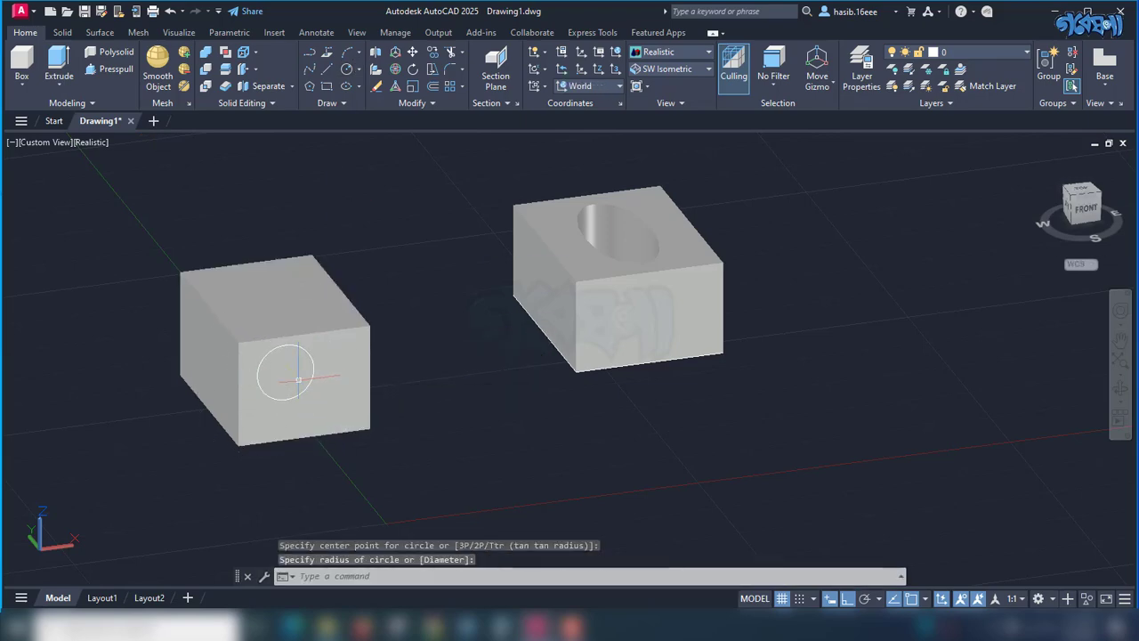
# - Draw a 5-sided inscribed polygon on the cube's neighbouring face
pyautogui.keyDown('shift'); pyautogui.moveTo(449, 447); pyautogui.dragTo(499, 433, button='middle'); pyautogui.keyUp('shift')
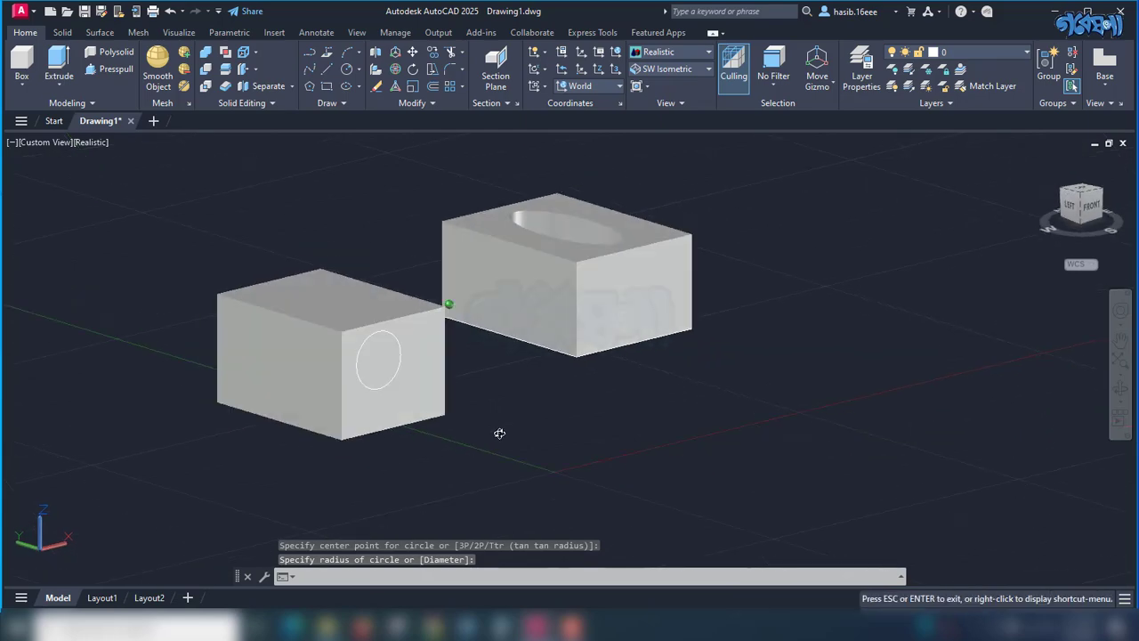
pyautogui.click(311, 87)
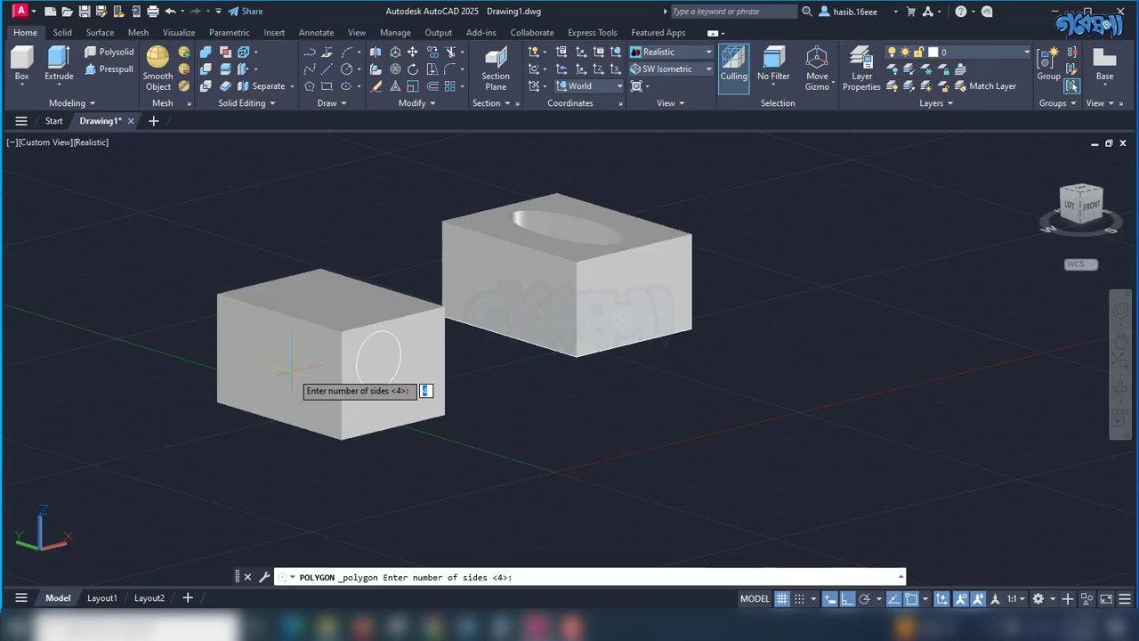
pyautogui.write('5')
pyautogui.press('Return')
pyautogui.click(283, 374)
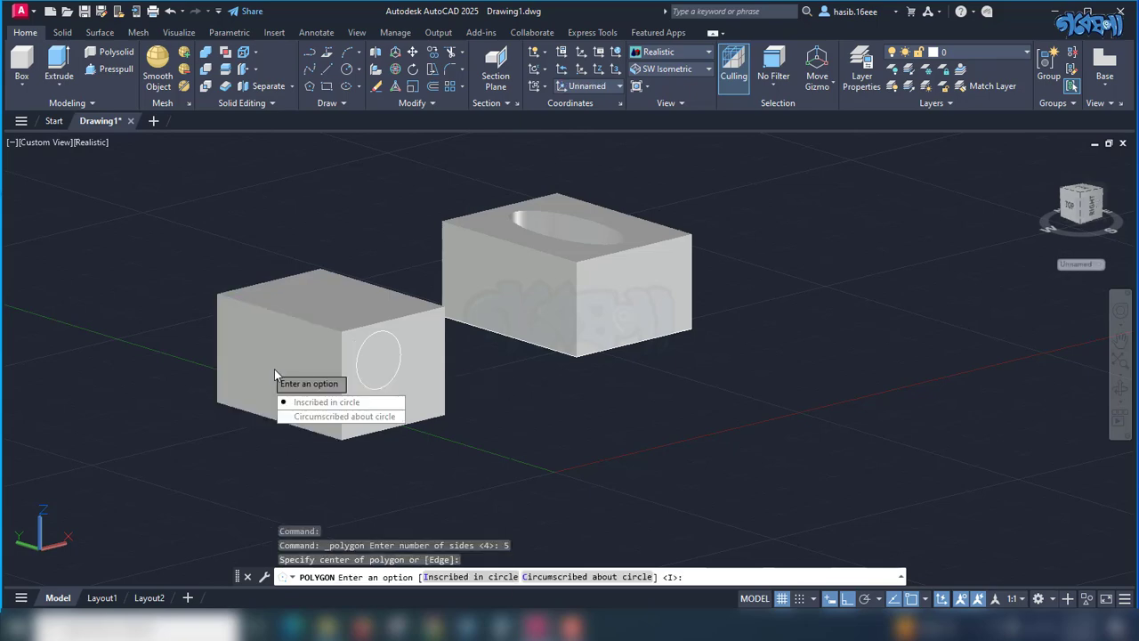
pyautogui.click(305, 403)
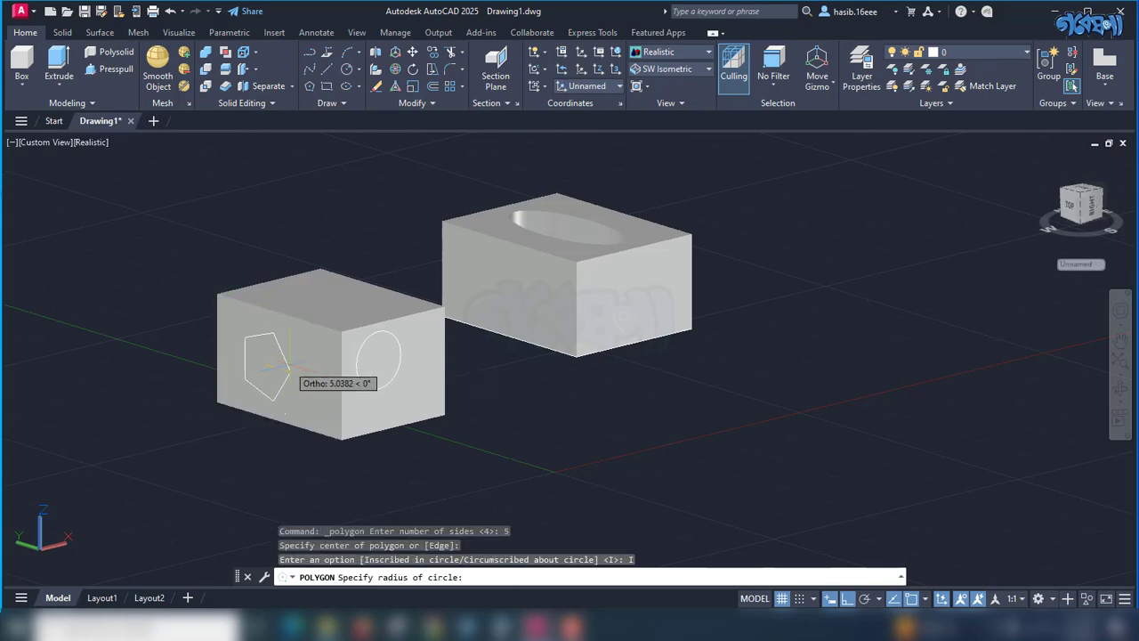
pyautogui.click(297, 369)
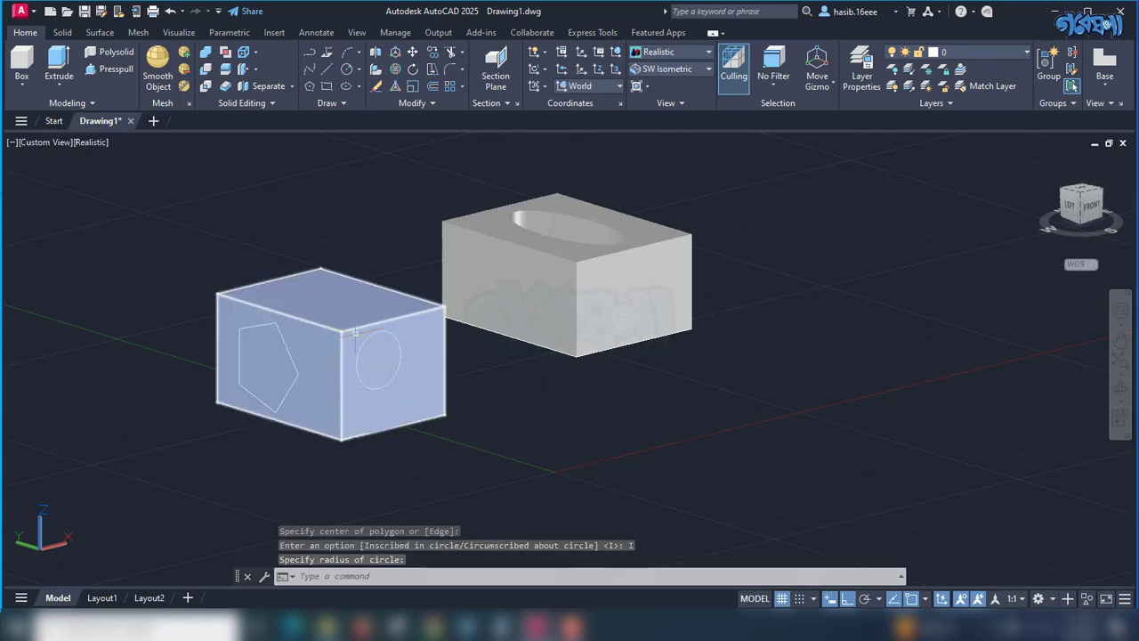
pyautogui.click(60, 64)
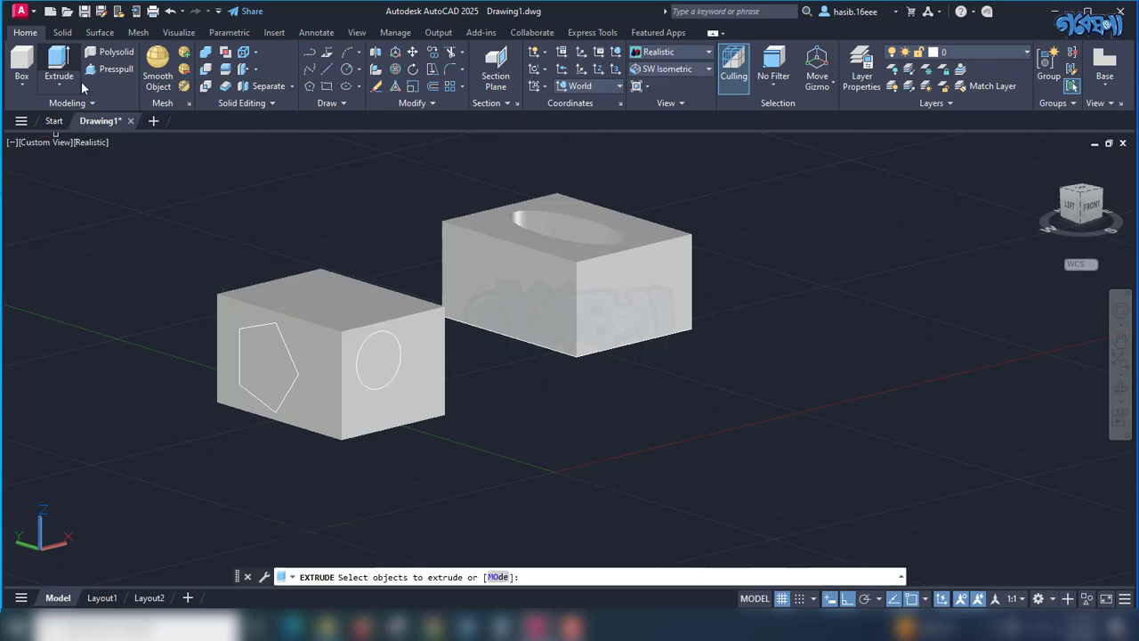
# - Extrude the circle on the left block into a cylinder projecting through the far side
pyautogui.click(361, 346)
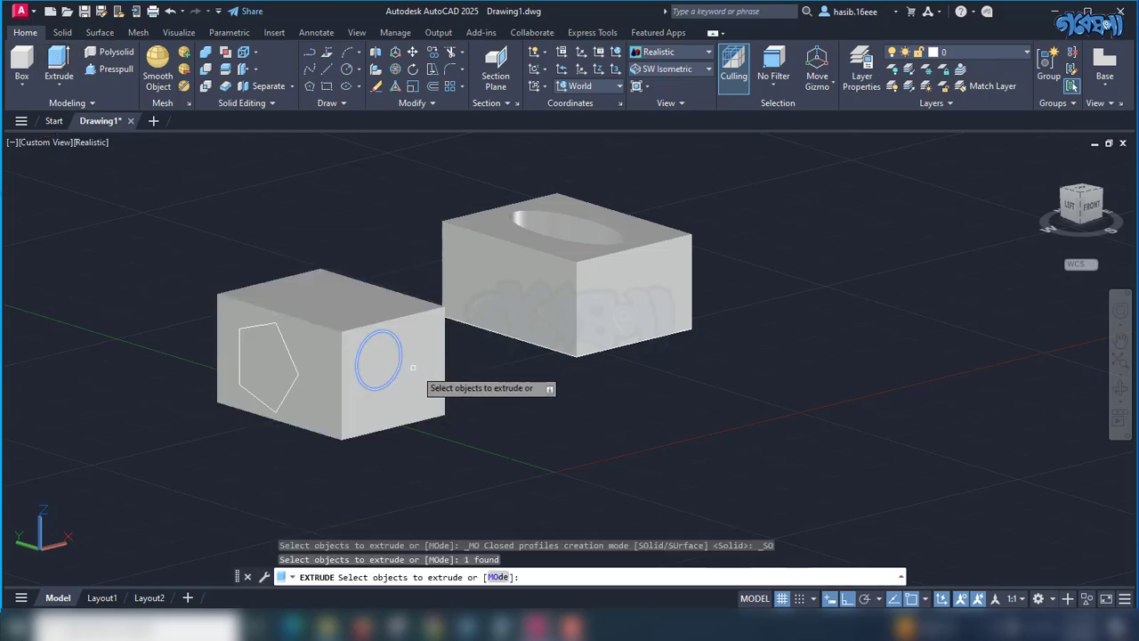
pyautogui.press('Return')
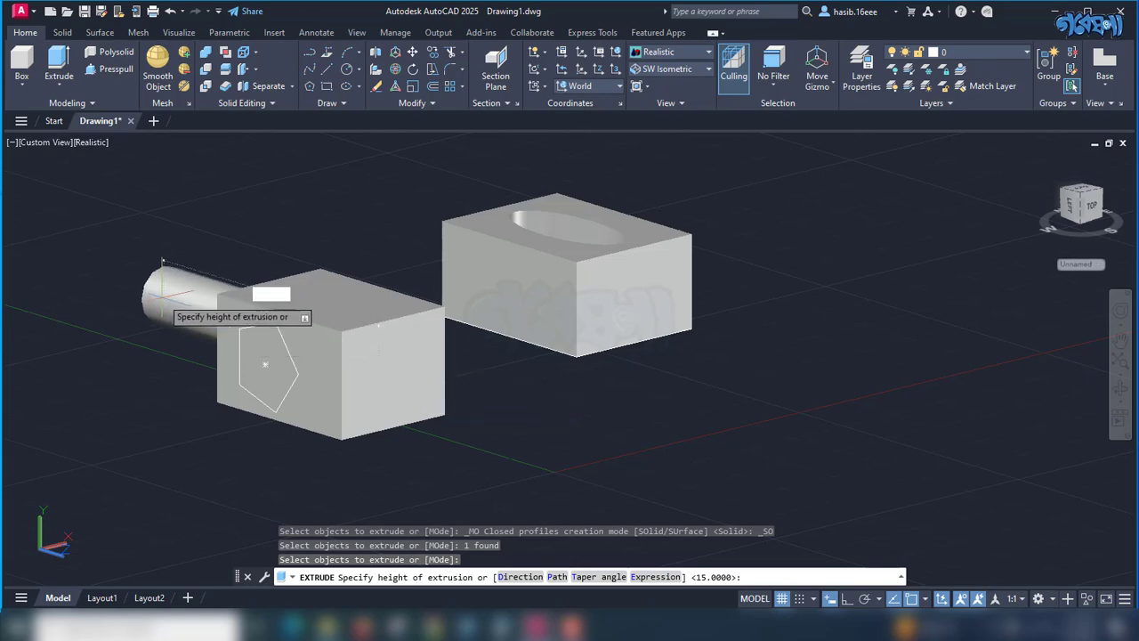
pyautogui.click(162, 292)
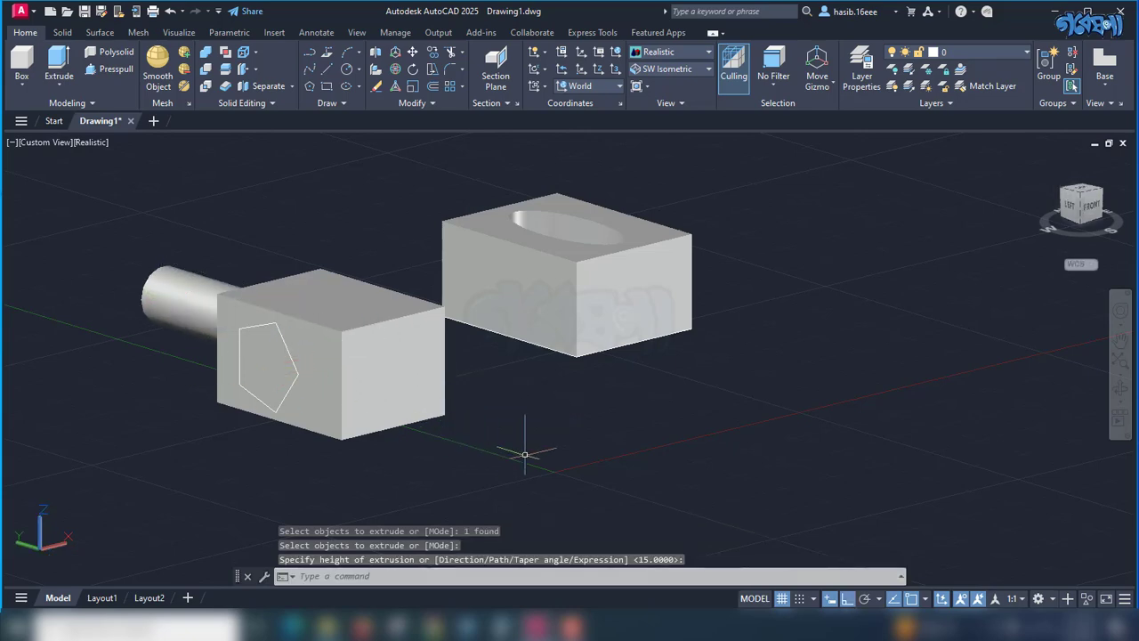
pyautogui.moveTo(503, 440)
pyautogui.keyDown('shift'); pyautogui.mouseDown(button='middle')
pyautogui.moveTo(579, 422)
pyautogui.moveTo(502, 432)
pyautogui.mouseUp(button='middle'); pyautogui.keyUp('shift')
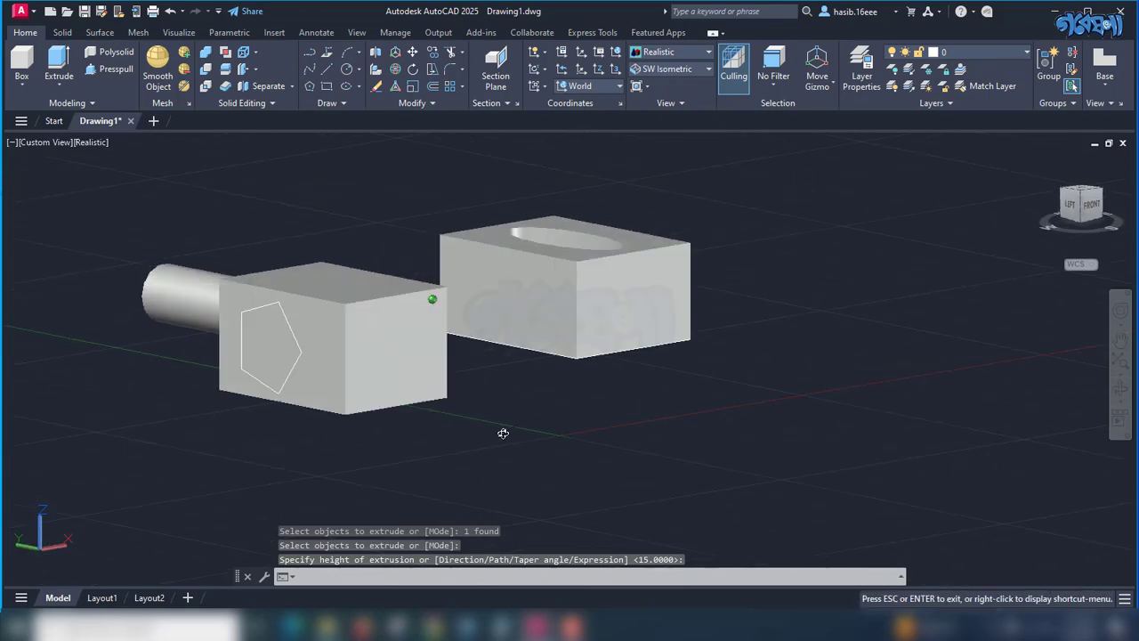
pyautogui.scroll(2, 502, 432)
pyautogui.scroll(-3, 497, 433)
pyautogui.moveTo(422, 452); pyautogui.dragTo(486, 447, button='middle')
pyautogui.keyDown('shift'); pyautogui.moveTo(376, 460); pyautogui.dragTo(446, 461, button='middle'); pyautogui.keyUp('shift')
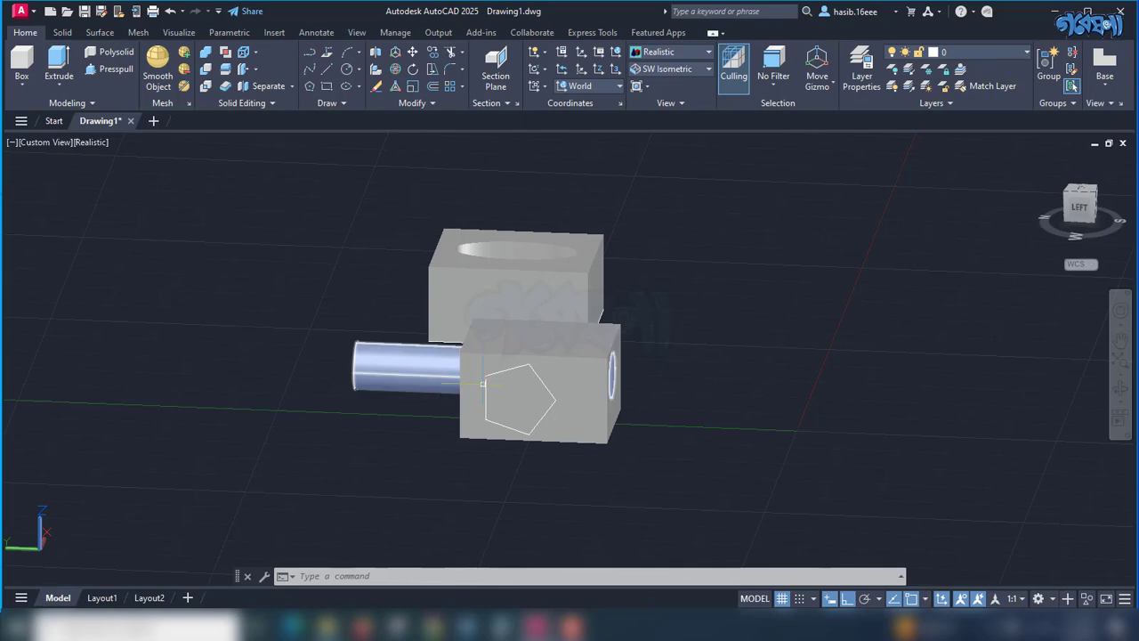
pyautogui.keyDown('shift'); pyautogui.moveTo(395, 453); pyautogui.dragTo(540, 370, button='middle'); pyautogui.keyUp('shift')
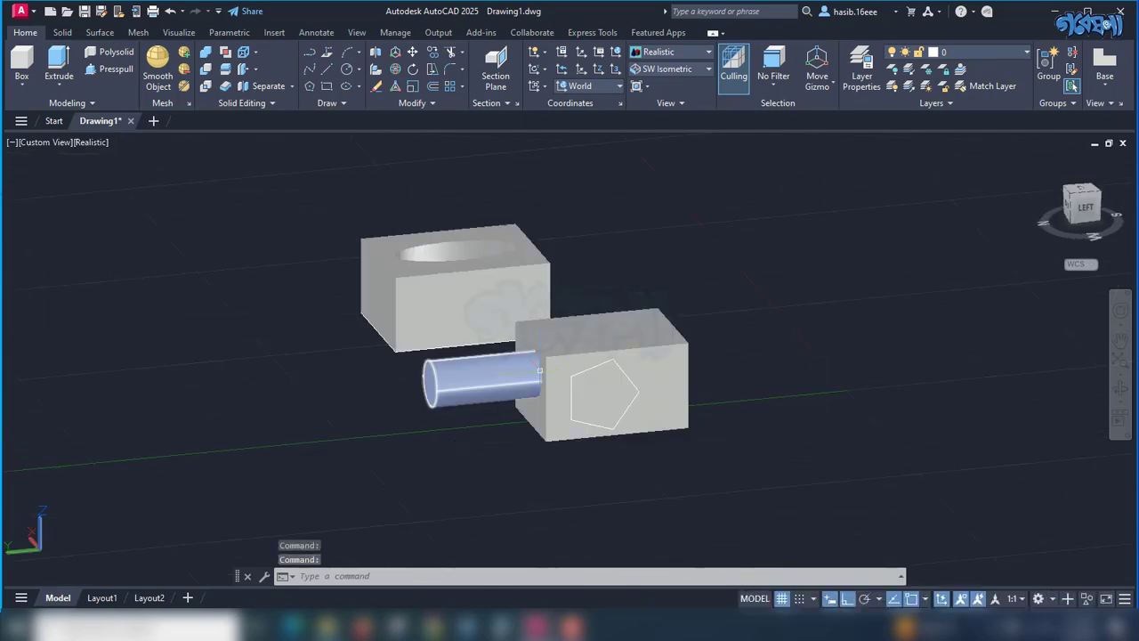
pyautogui.keyDown('shift'); pyautogui.moveTo(509, 445); pyautogui.dragTo(404, 333, button='middle'); pyautogui.keyUp('shift')
pyautogui.moveTo(414, 326)
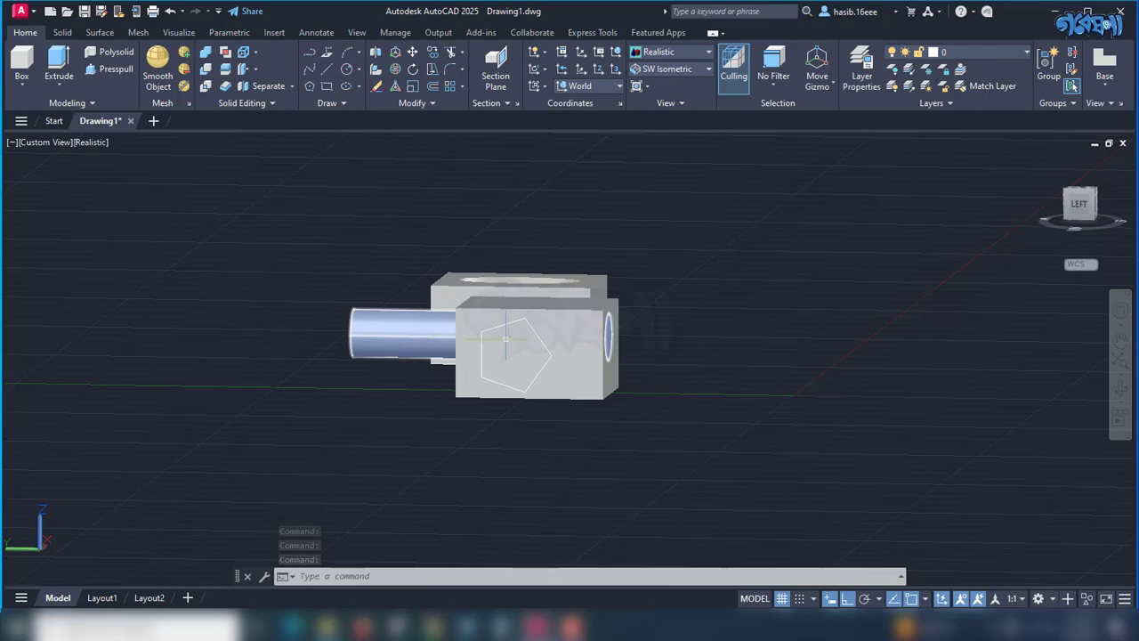
pyautogui.moveTo(612, 336)
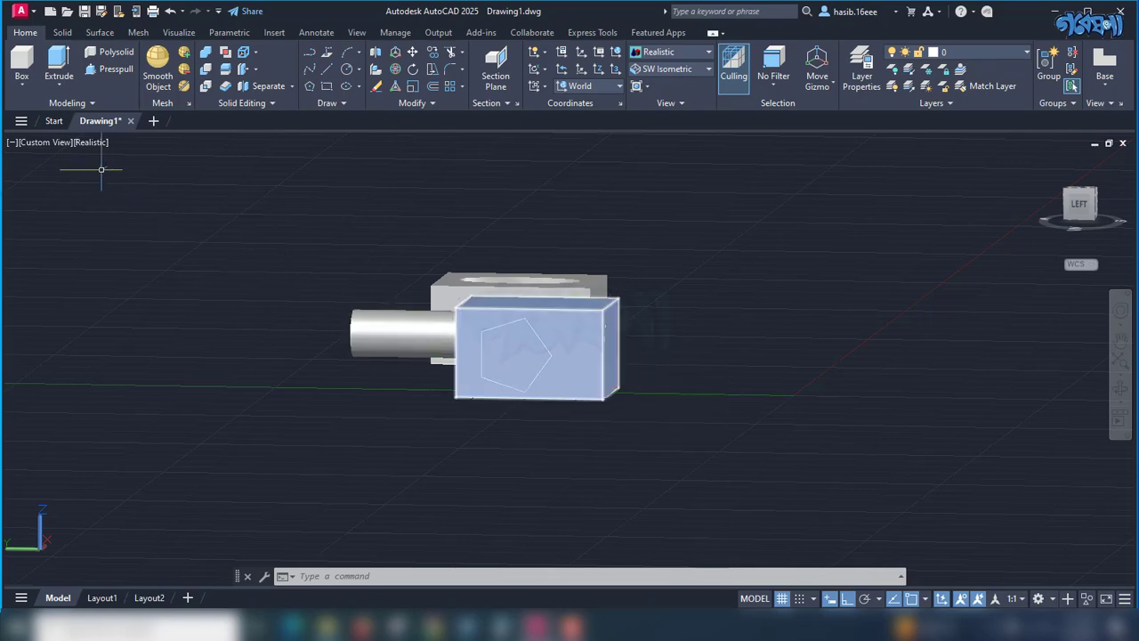
# - Switch the viewport to 2D Wireframe and orbit to see the cylinder inside the box
pyautogui.click(92, 143)
pyautogui.click(138, 180)
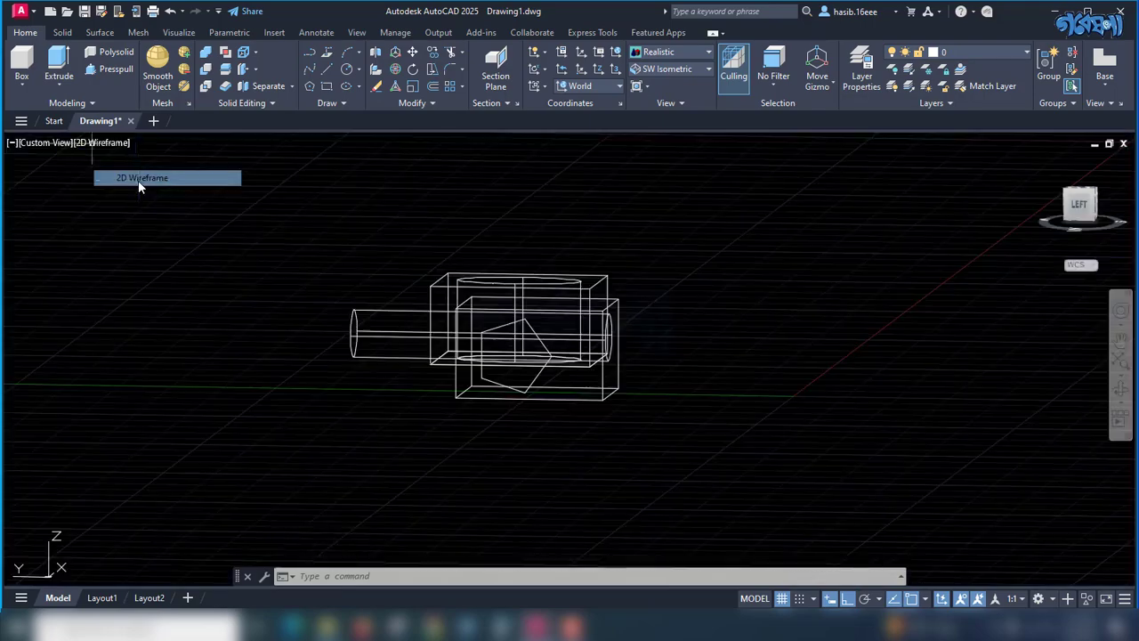
pyautogui.keyDown('shift'); pyautogui.moveTo(656, 377); pyautogui.dragTo(541, 399, button='middle'); pyautogui.keyUp('shift')
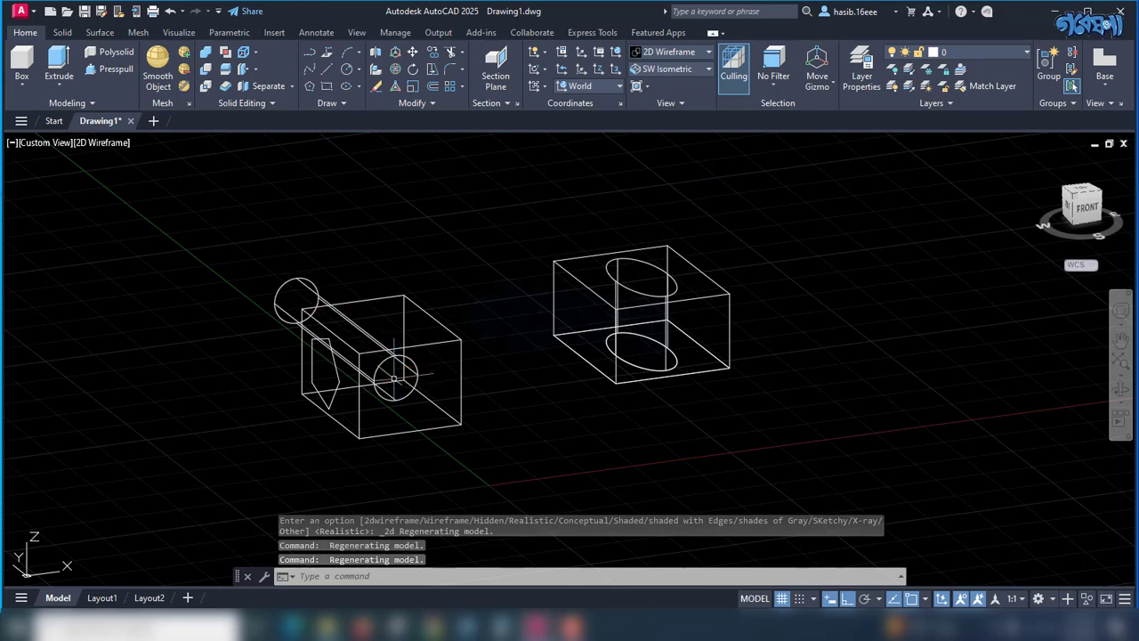
pyautogui.click(102, 142)
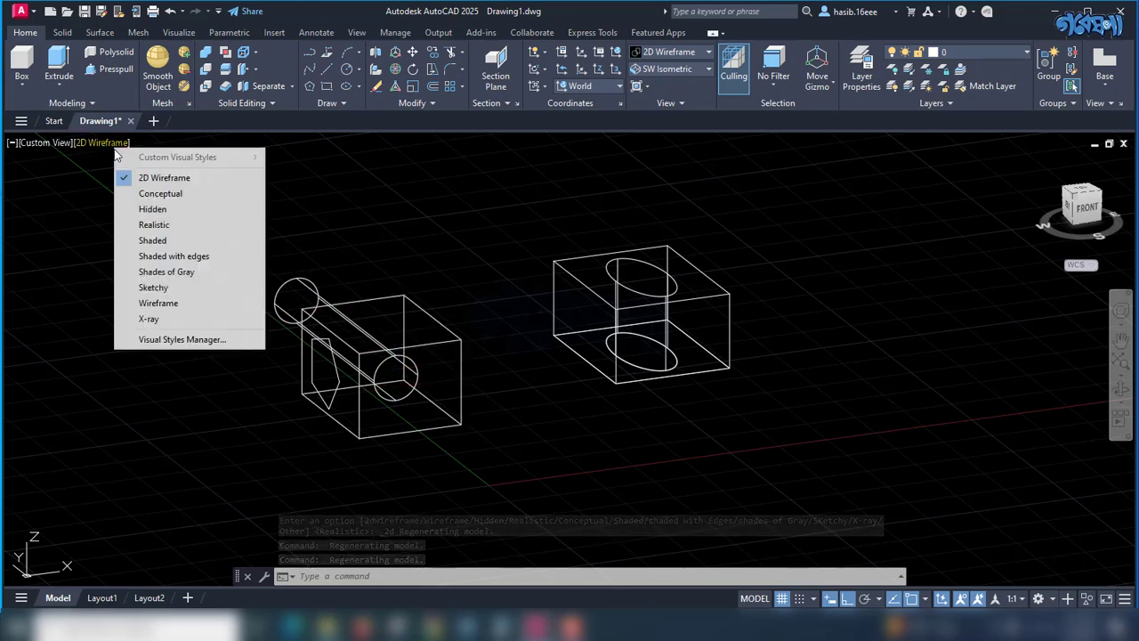
pyautogui.click(76, 198)
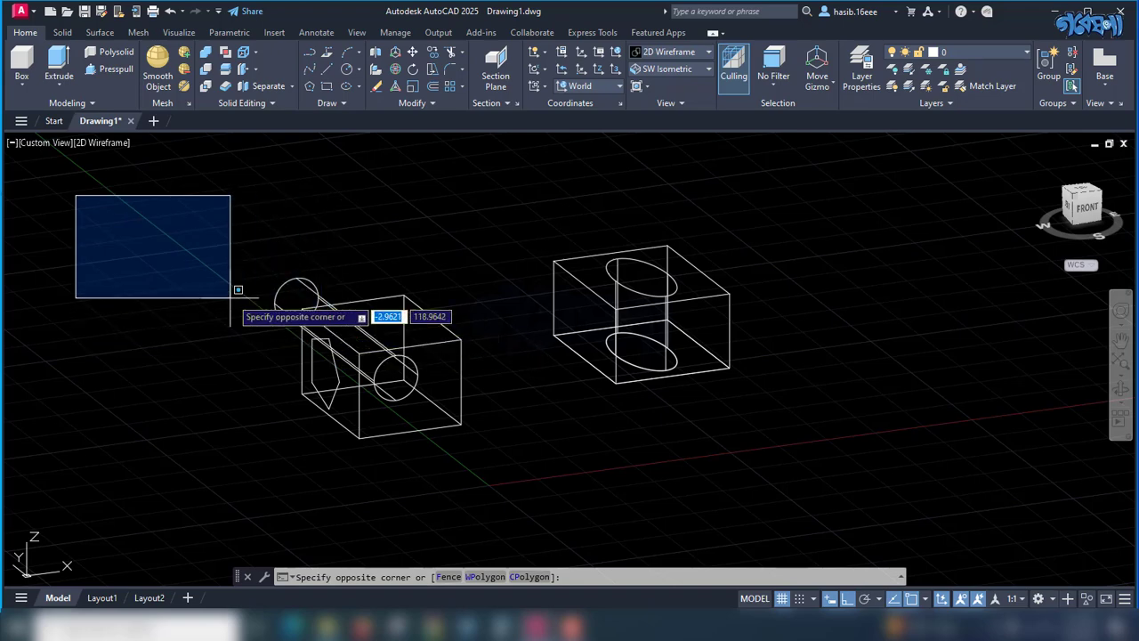
pyautogui.click(237, 298)
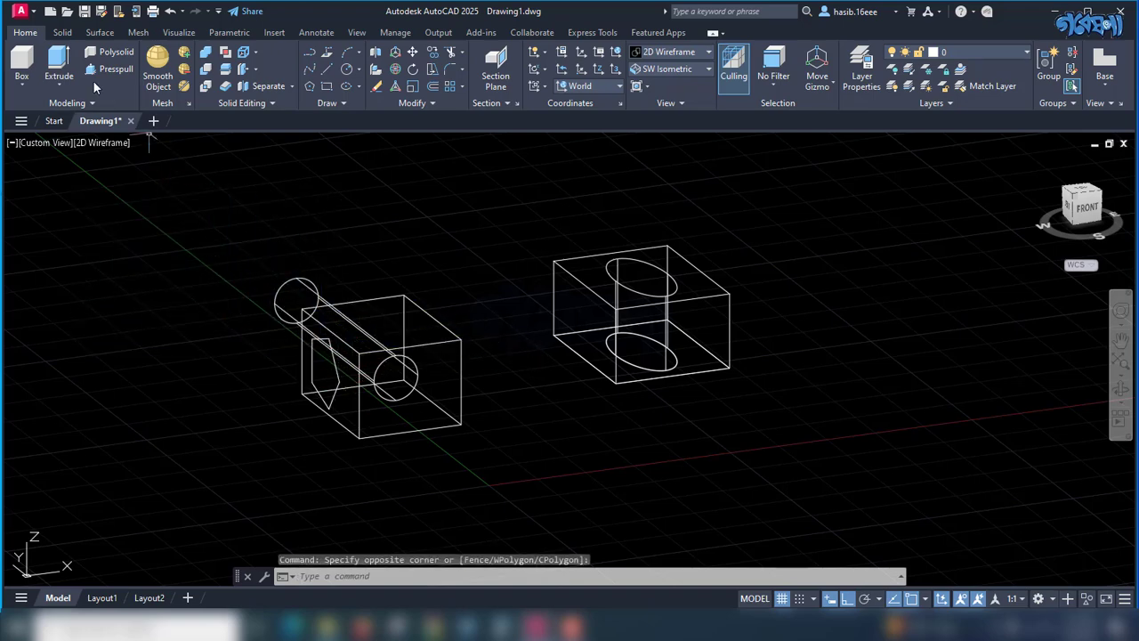
# - Extrude the pentagon on the left block into a five-sided prism through the box
pyautogui.click(58, 60)
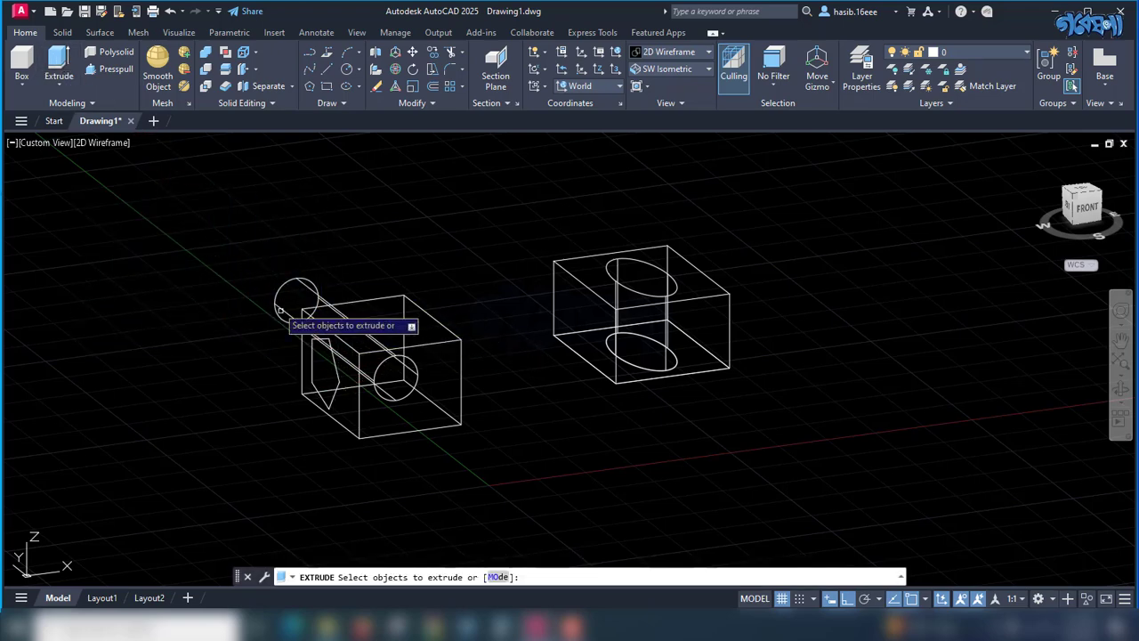
pyautogui.click(337, 378)
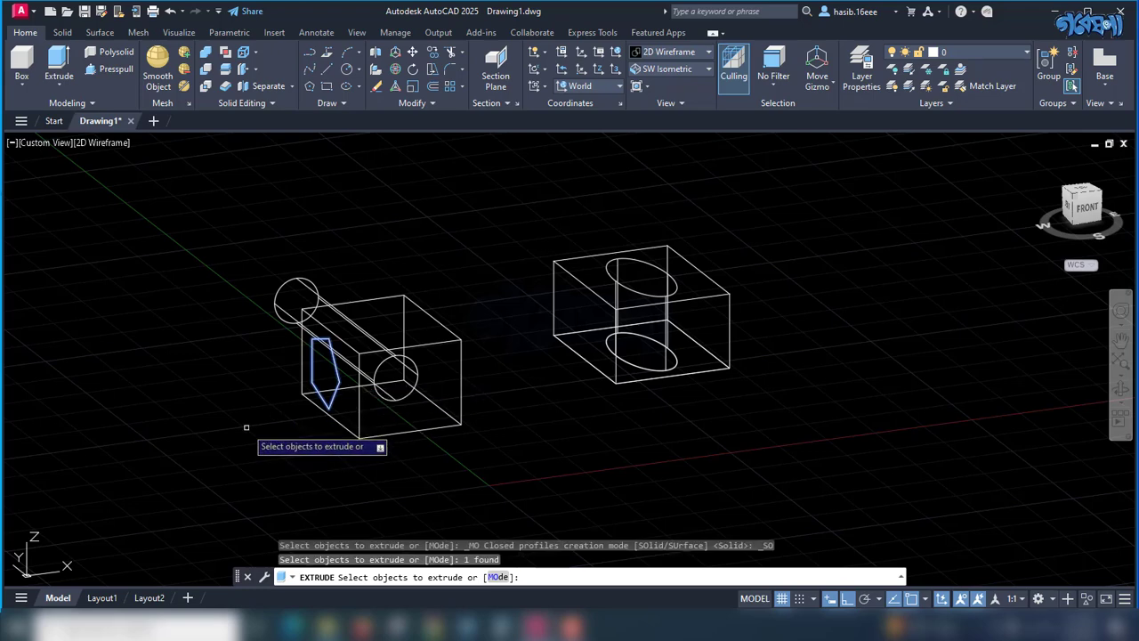
pyautogui.press('Return')
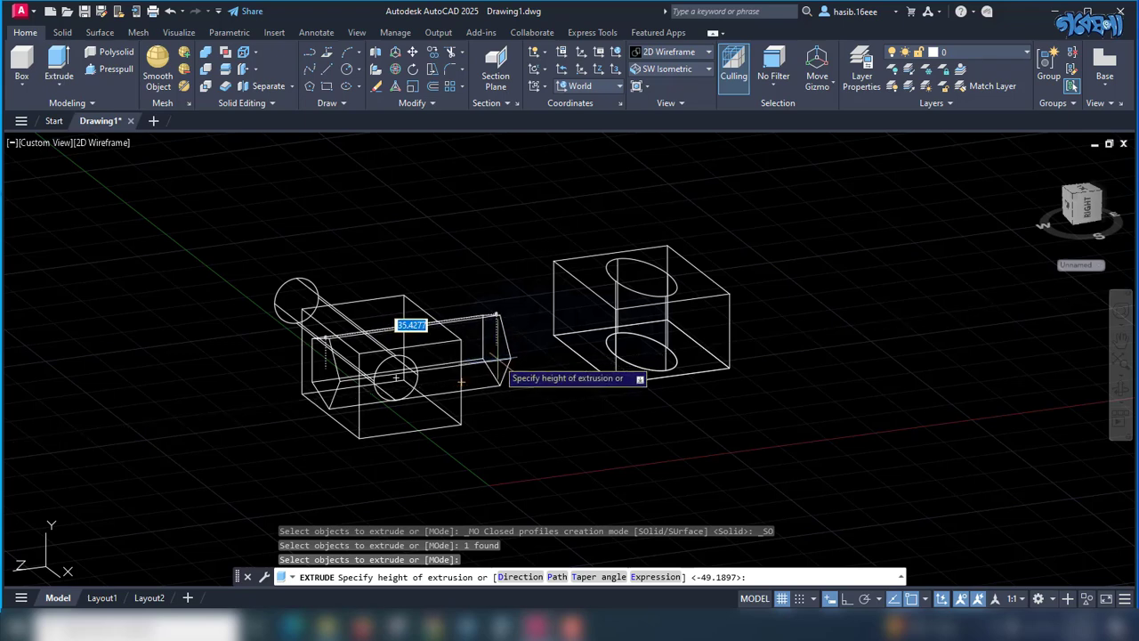
pyautogui.click(515, 370)
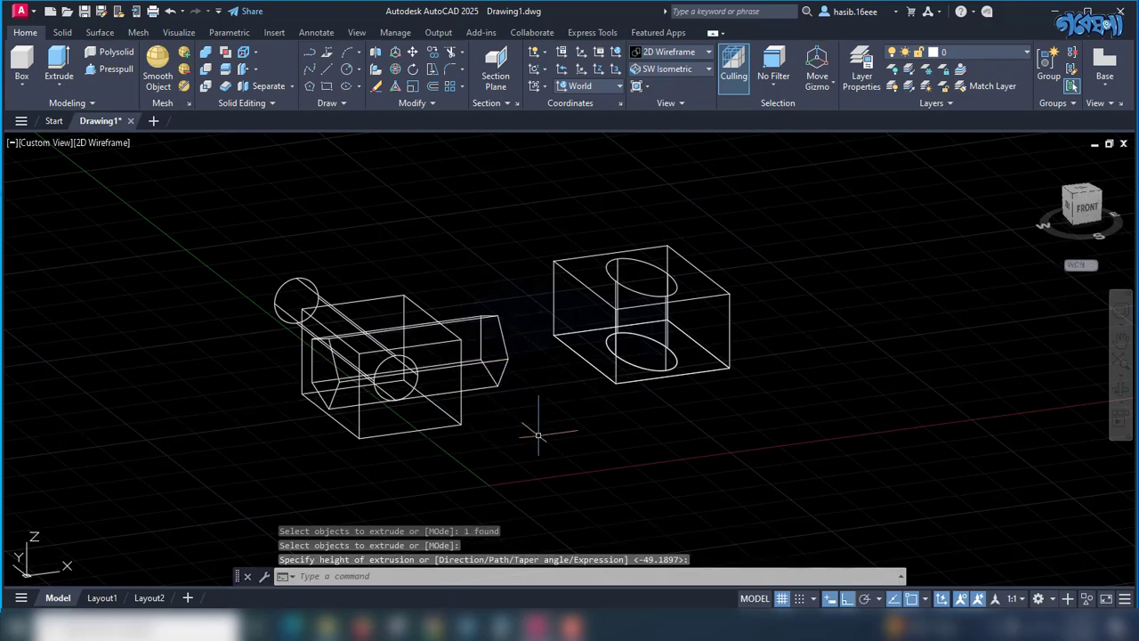
pyautogui.keyDown('shift'); pyautogui.moveTo(530, 448); pyautogui.dragTo(559, 462, button='middle'); pyautogui.keyUp('shift')
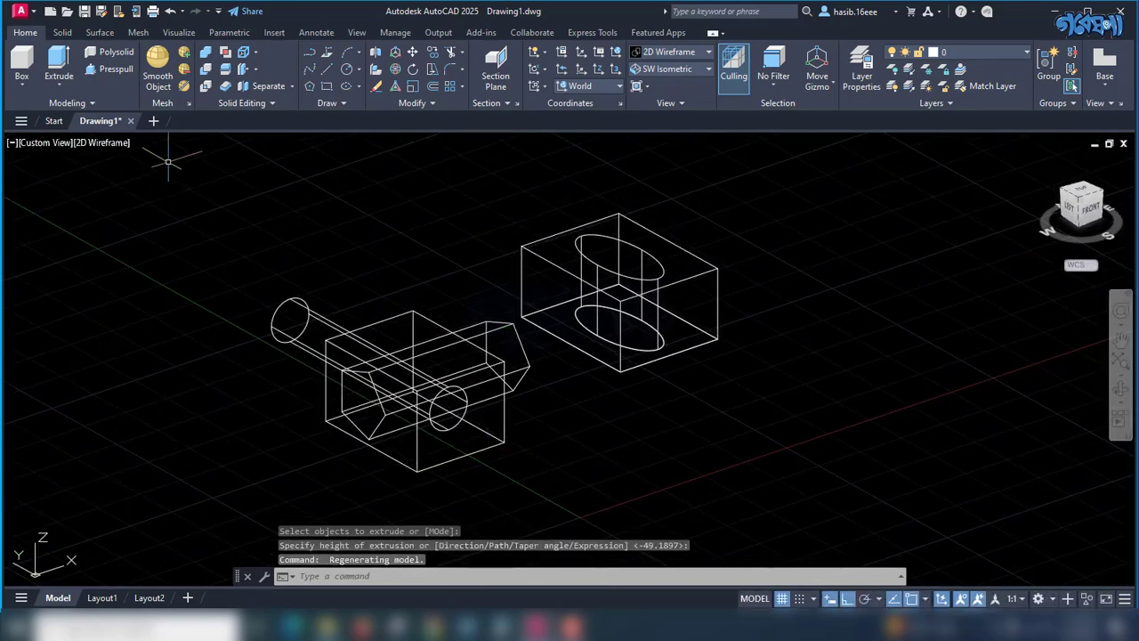
# - Switch the viewport to Realistic shading and orbit to inspect both blocks
pyautogui.click(109, 143)
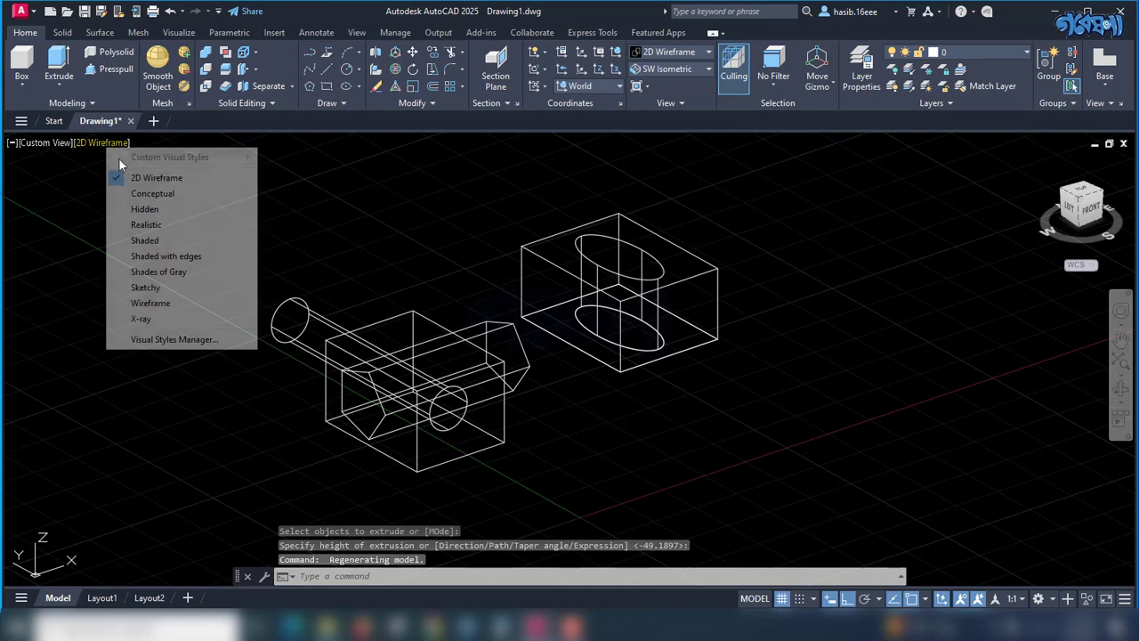
pyautogui.click(147, 224)
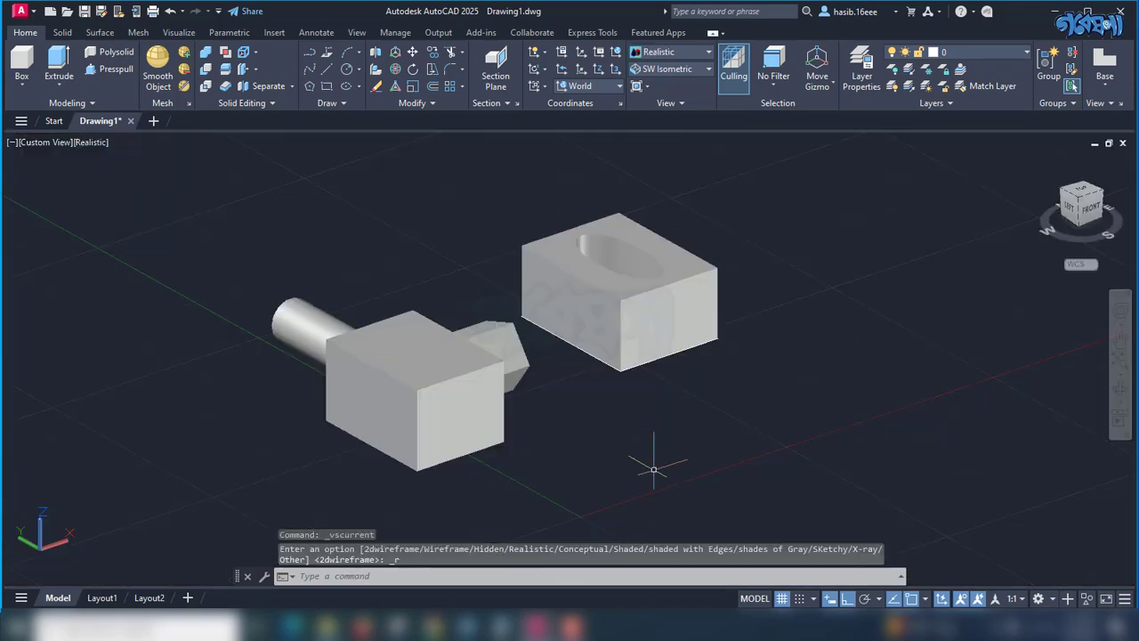
pyautogui.moveTo(630, 449)
pyautogui.keyDown('shift'); pyautogui.mouseDown(button='middle')
pyautogui.moveTo(554, 437)
pyautogui.moveTo(655, 444)
pyautogui.moveTo(561, 427)
pyautogui.moveTo(634, 445)
pyautogui.mouseUp(button='middle'); pyautogui.keyUp('shift')
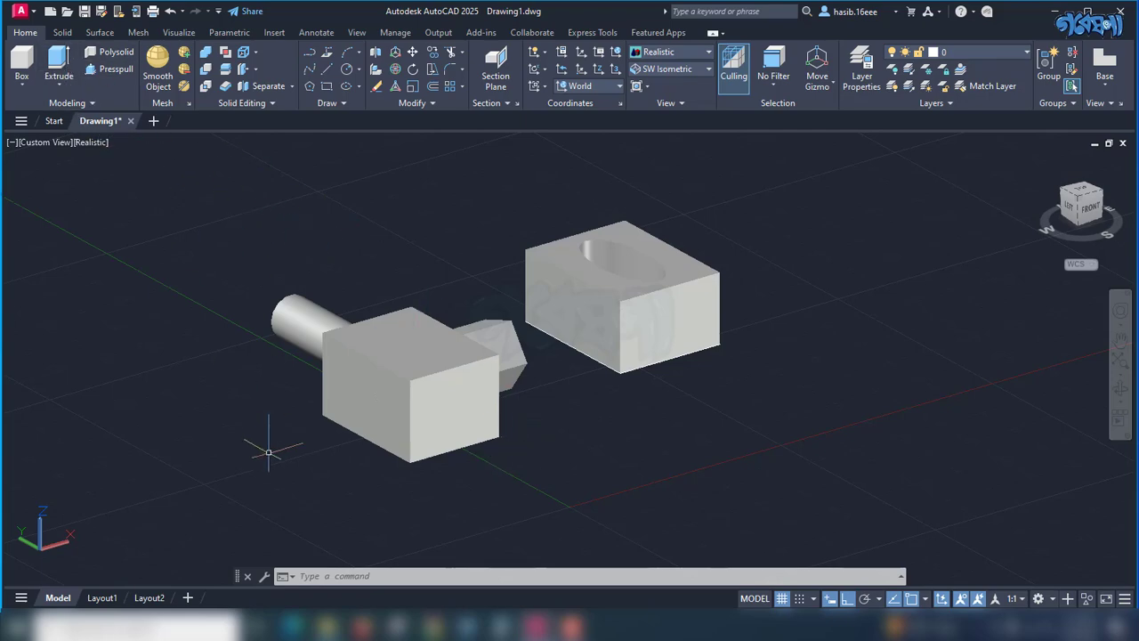
# - Undo the shading, view changes and cylinder and pentagon extrusions, leaving only flat outlines
pyautogui.hotkey('ctrl', 'z')
pyautogui.hotkey('ctrl', 'z')
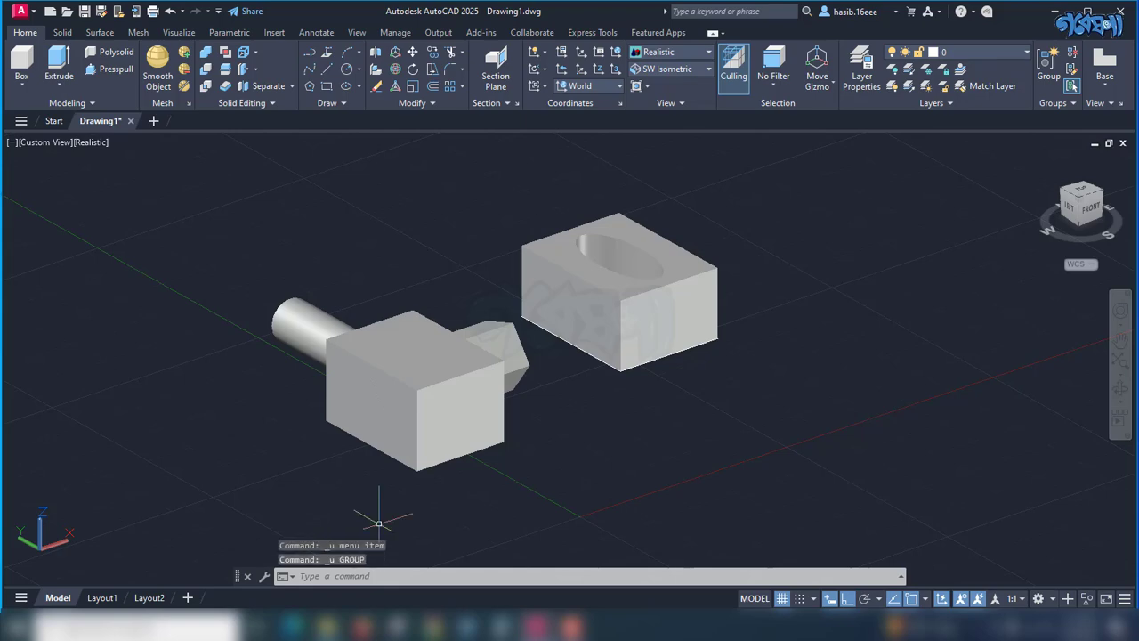
pyautogui.hotkey('ctrl', 'z')
pyautogui.hotkey('ctrl', 'z')
pyautogui.hotkey('ctrl', 'z')
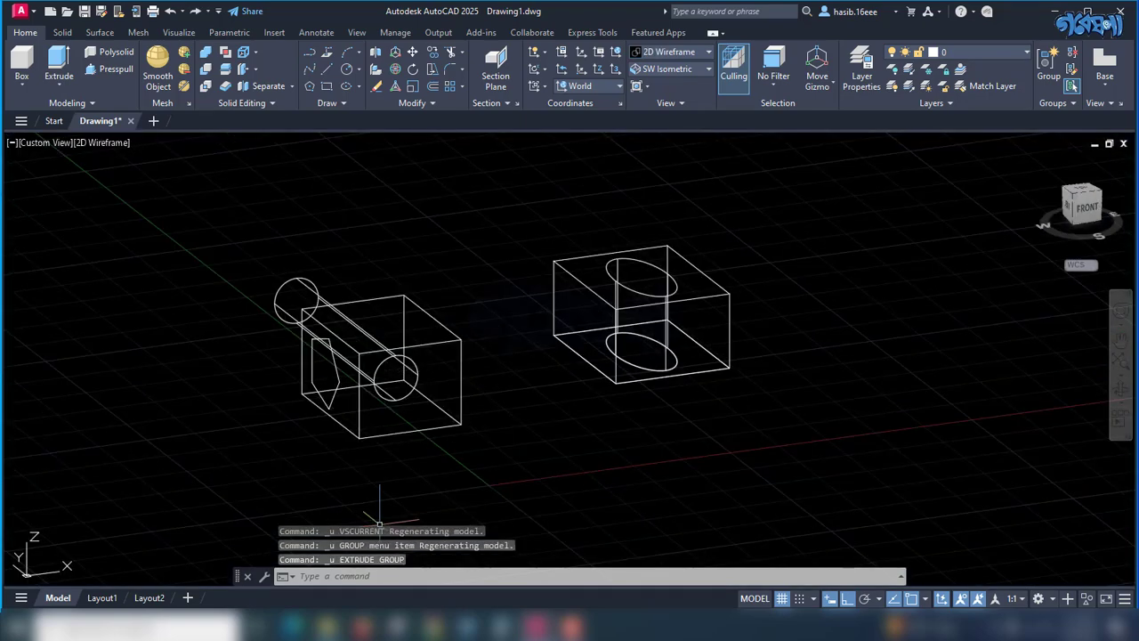
pyautogui.hotkey('ctrl', 'z')
pyautogui.hotkey('ctrl', 'z')
pyautogui.hotkey('ctrl', 'z')
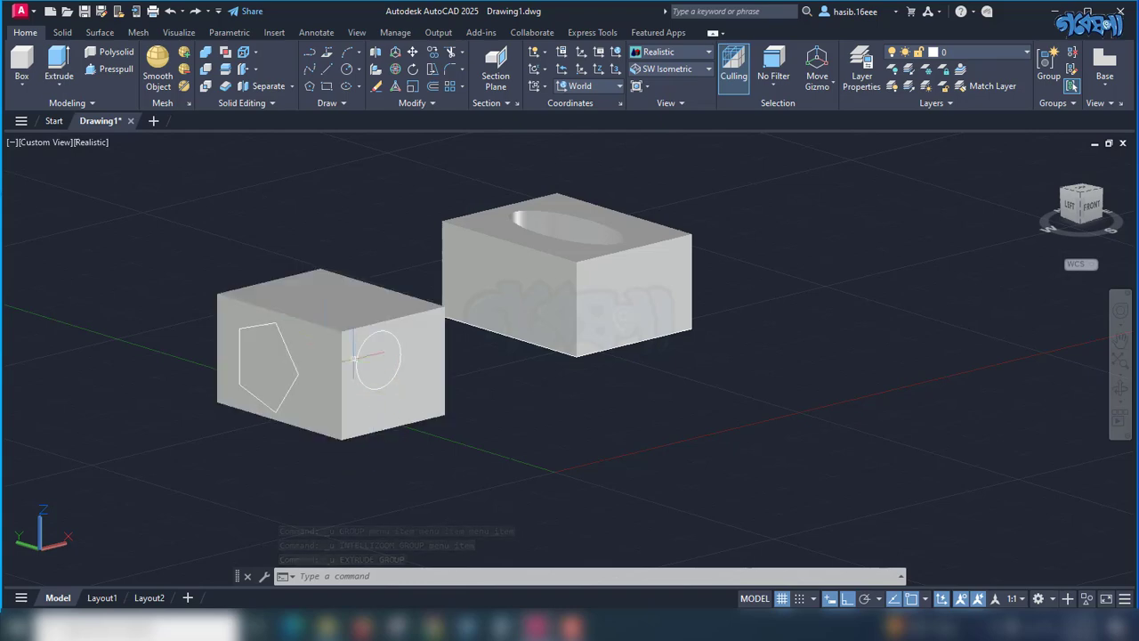
# - Presspull the circle on the left block's face through it to make a round hole
pyautogui.click(117, 69)
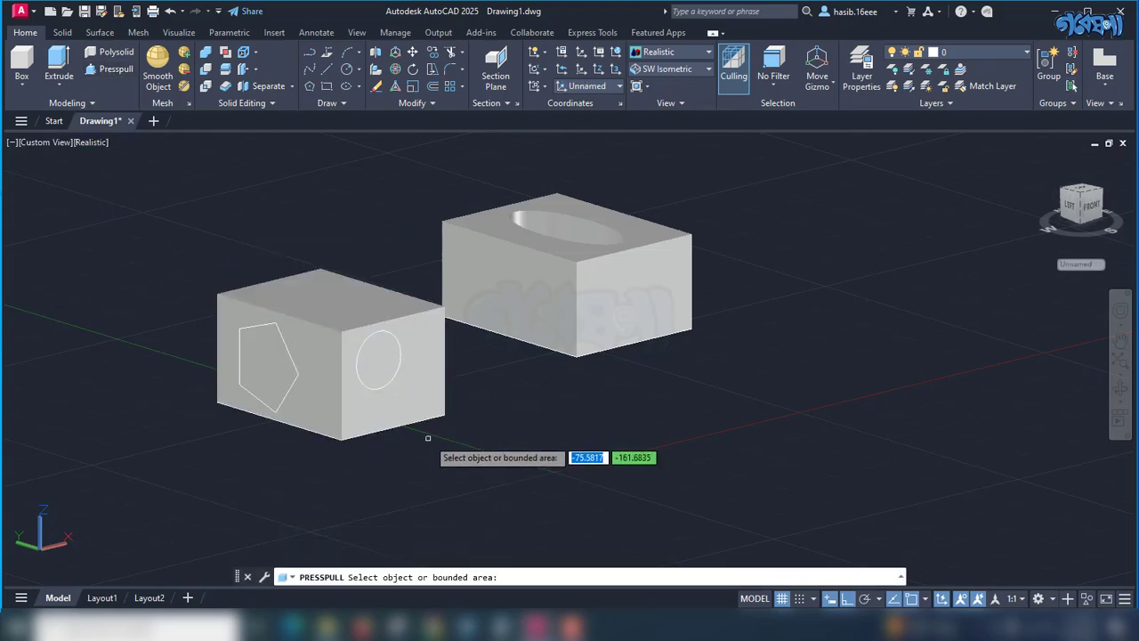
pyautogui.click(365, 379)
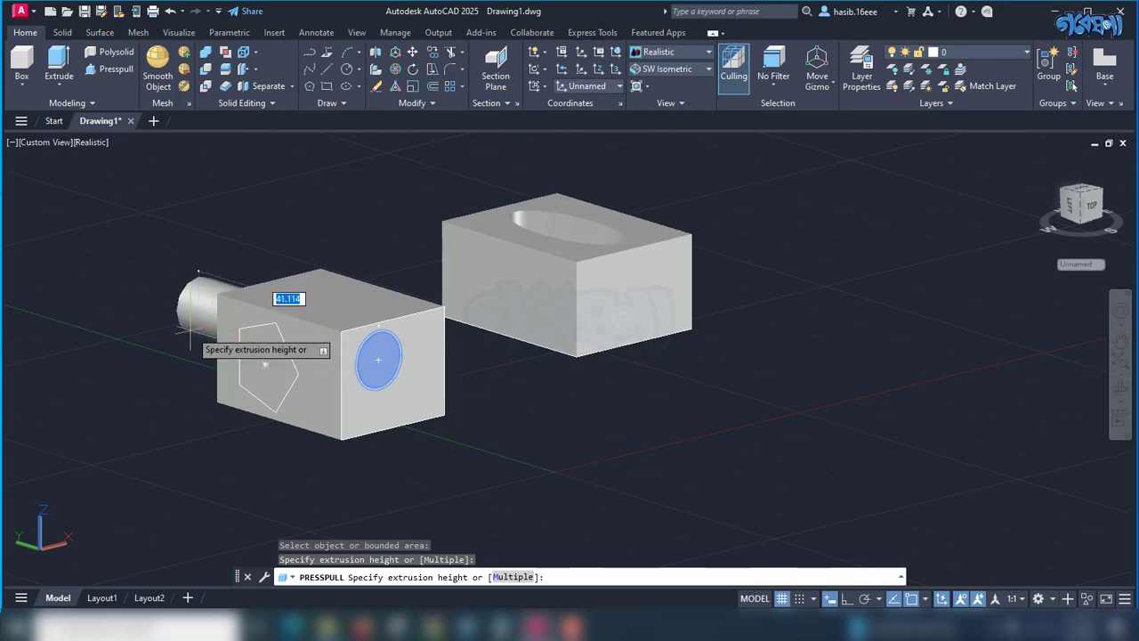
pyautogui.click(199, 273)
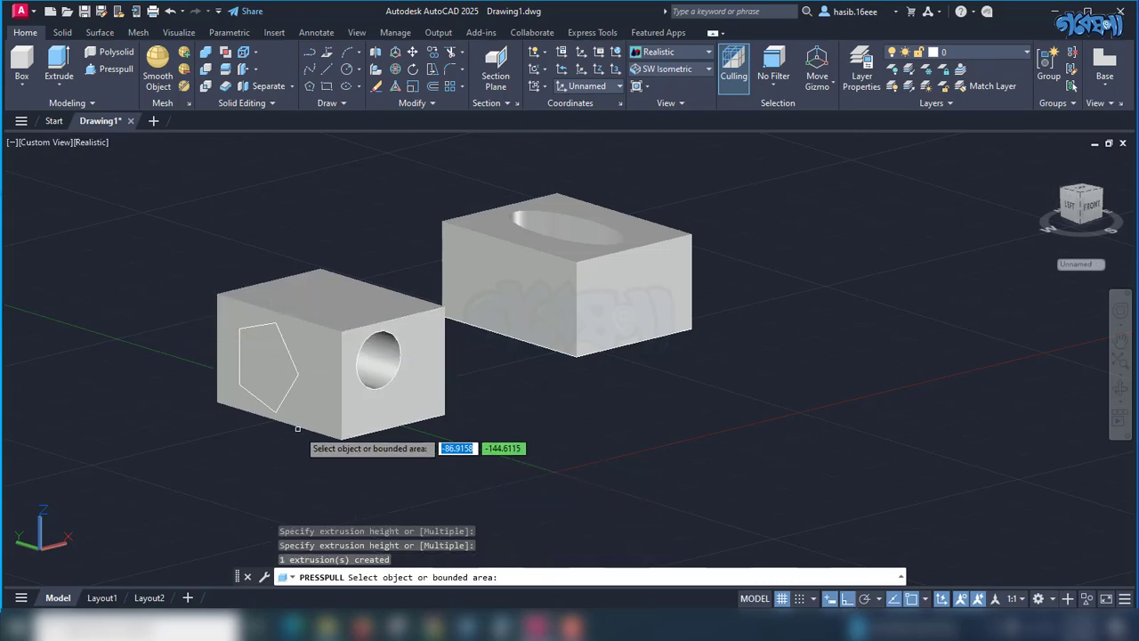
# - Presspull the pentagon on the block's side to cut a pentagon-shaped recess
pyautogui.moveTo(534, 466); pyautogui.dragTo(476, 460, button='middle')
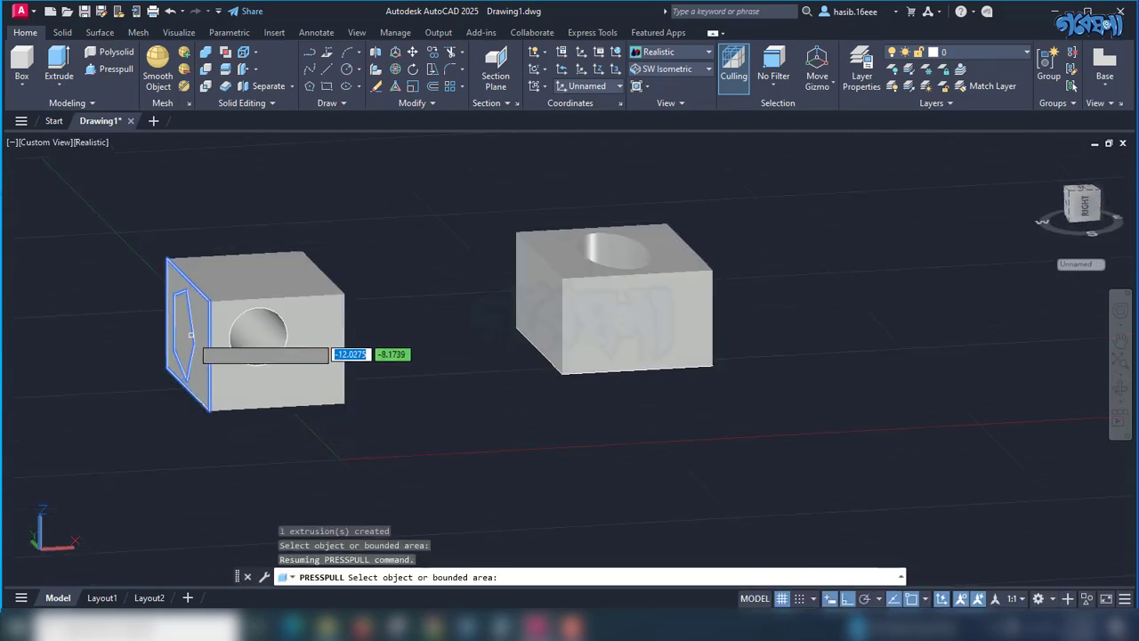
pyautogui.click(191, 335)
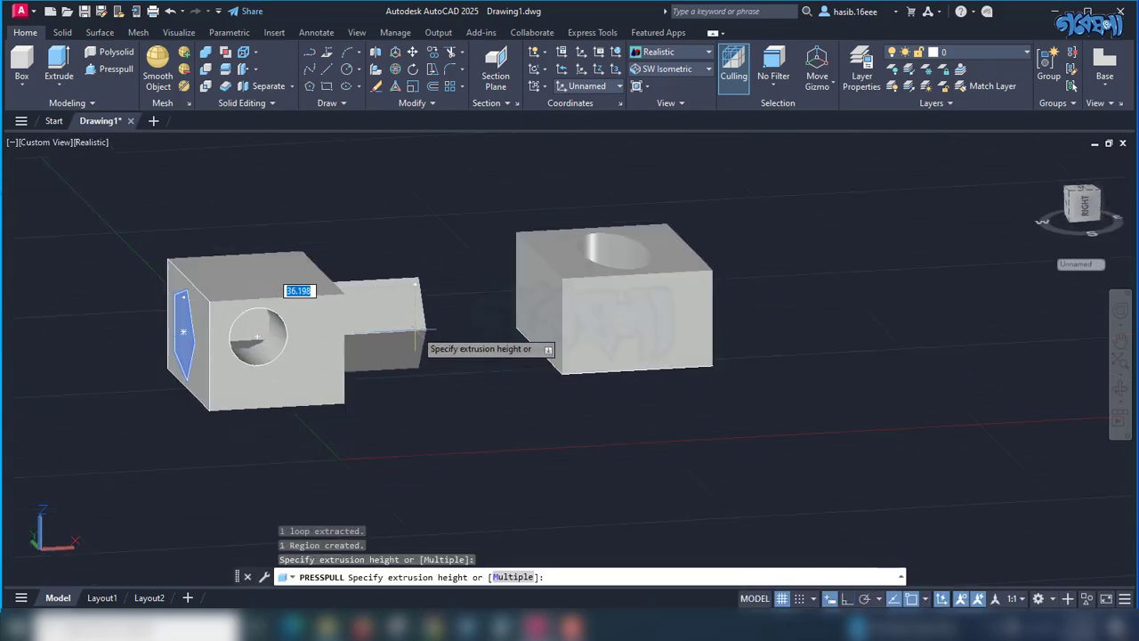
pyautogui.click(418, 335)
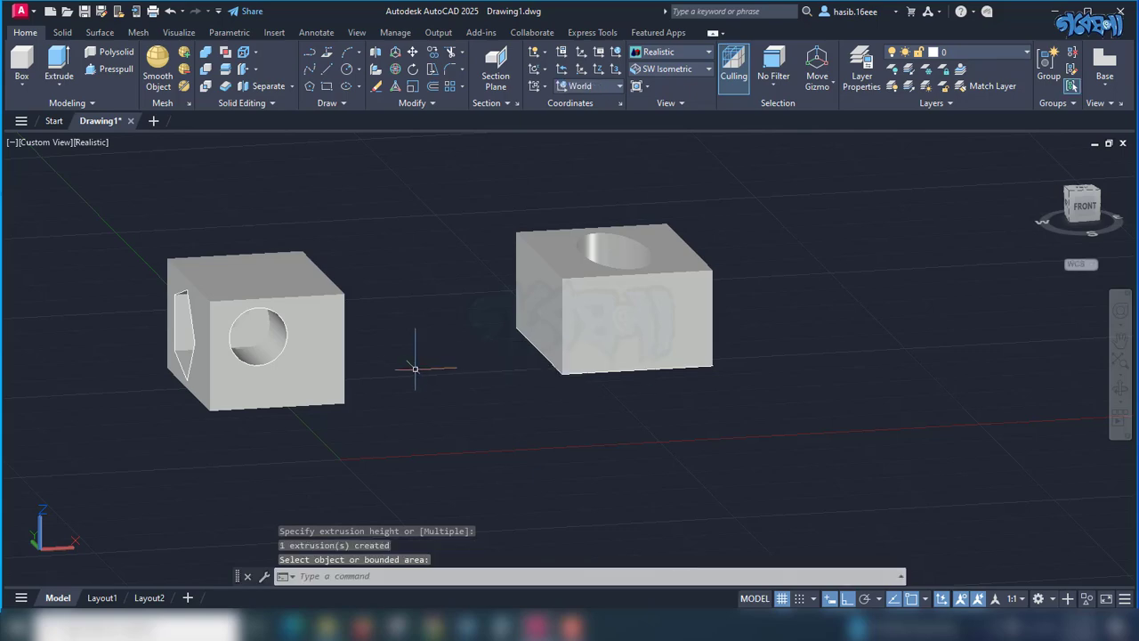
pyautogui.keyDown('shift'); pyautogui.moveTo(411, 375); pyautogui.dragTo(415, 448, button='middle'); pyautogui.keyUp('shift')
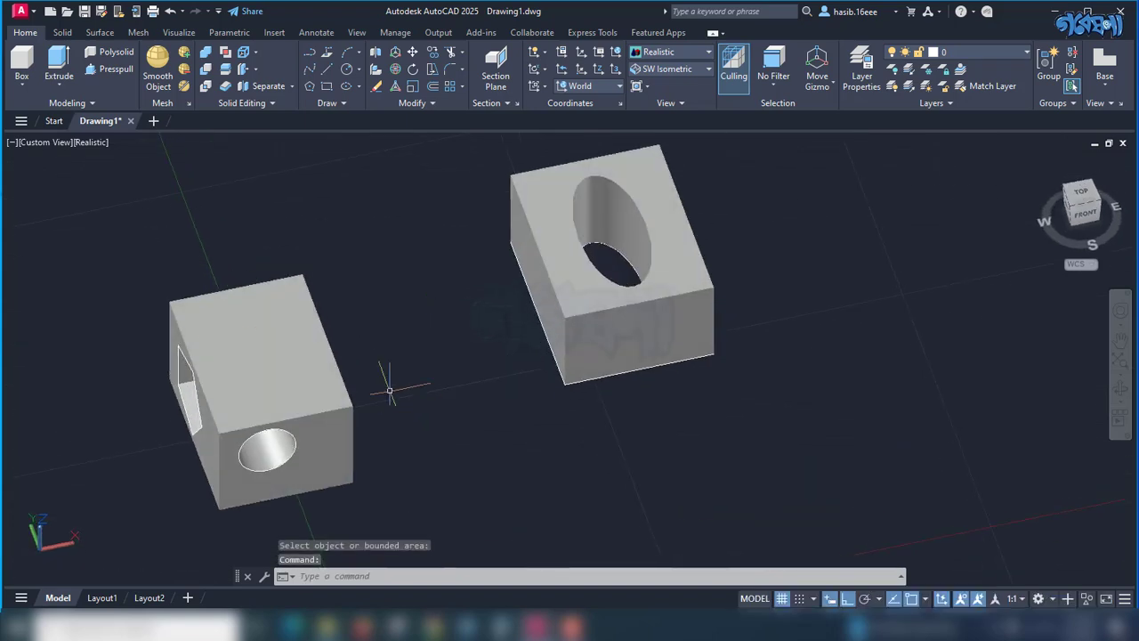